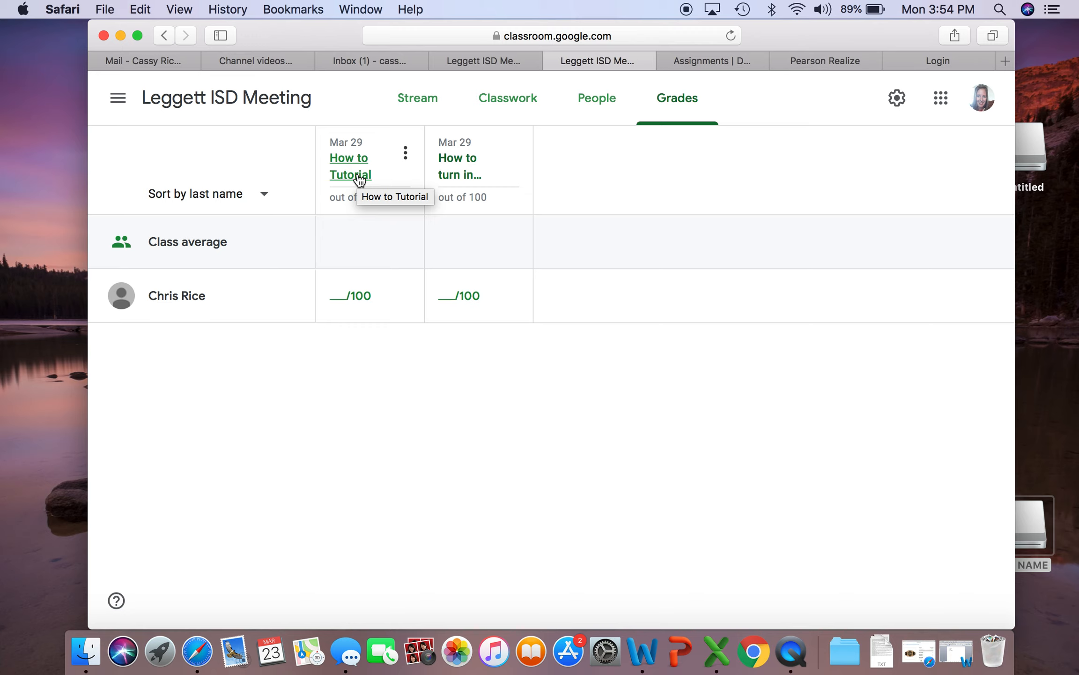
# Open the student's turned-in work for "How to turn in assignments" and view both attached documents
pyautogui.click(455, 175)
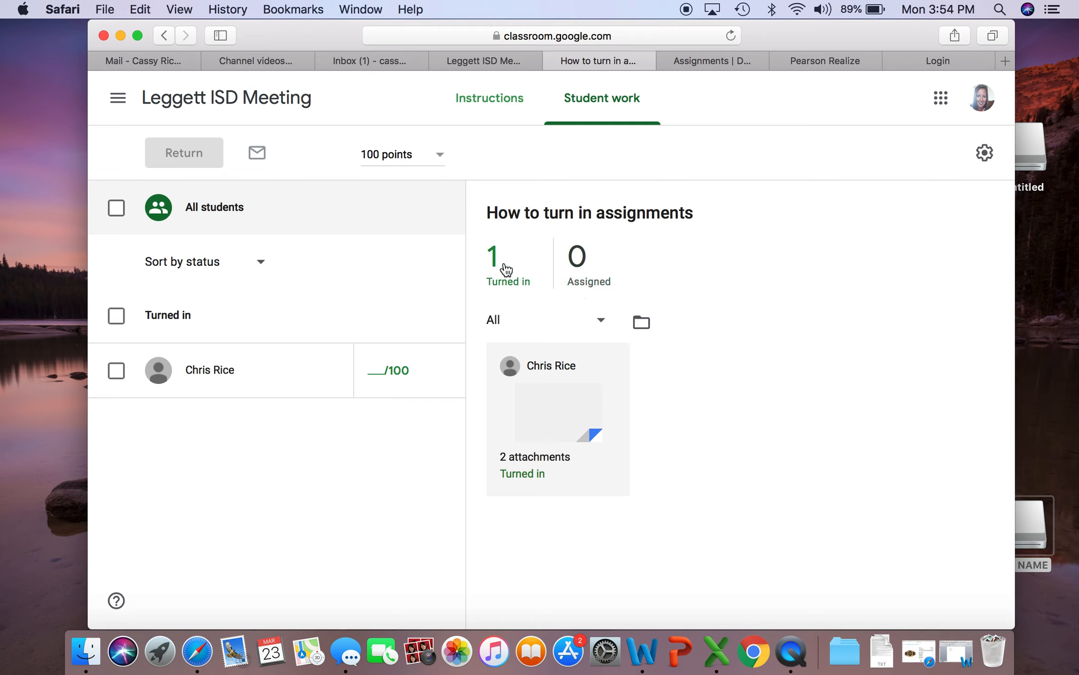
pyautogui.click(556, 424)
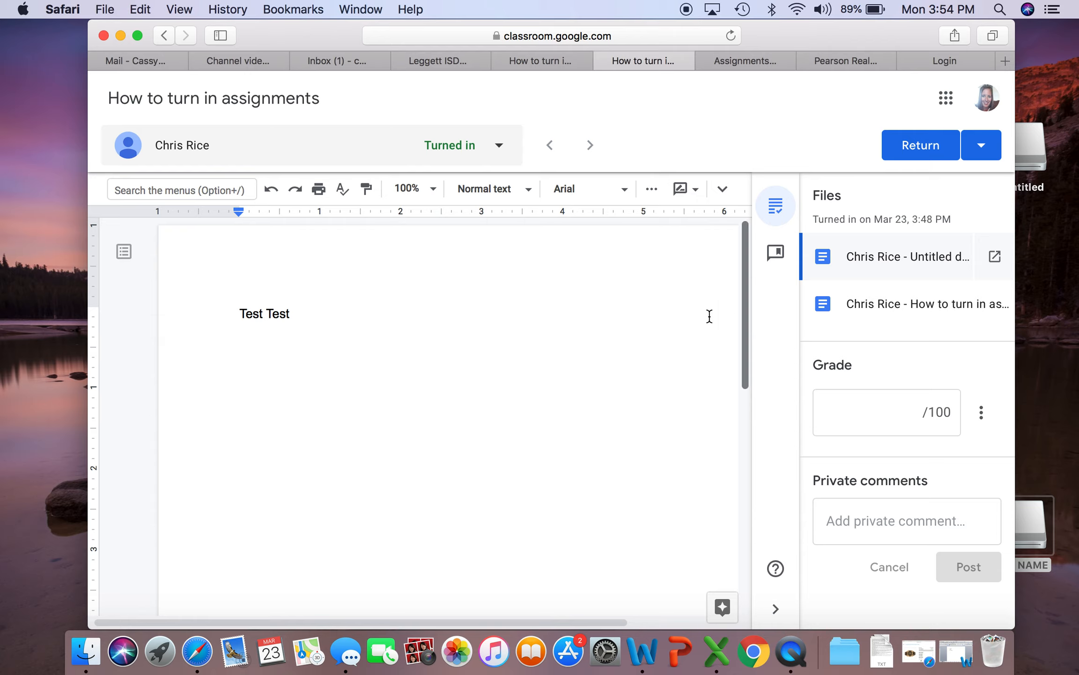
pyautogui.click(895, 308)
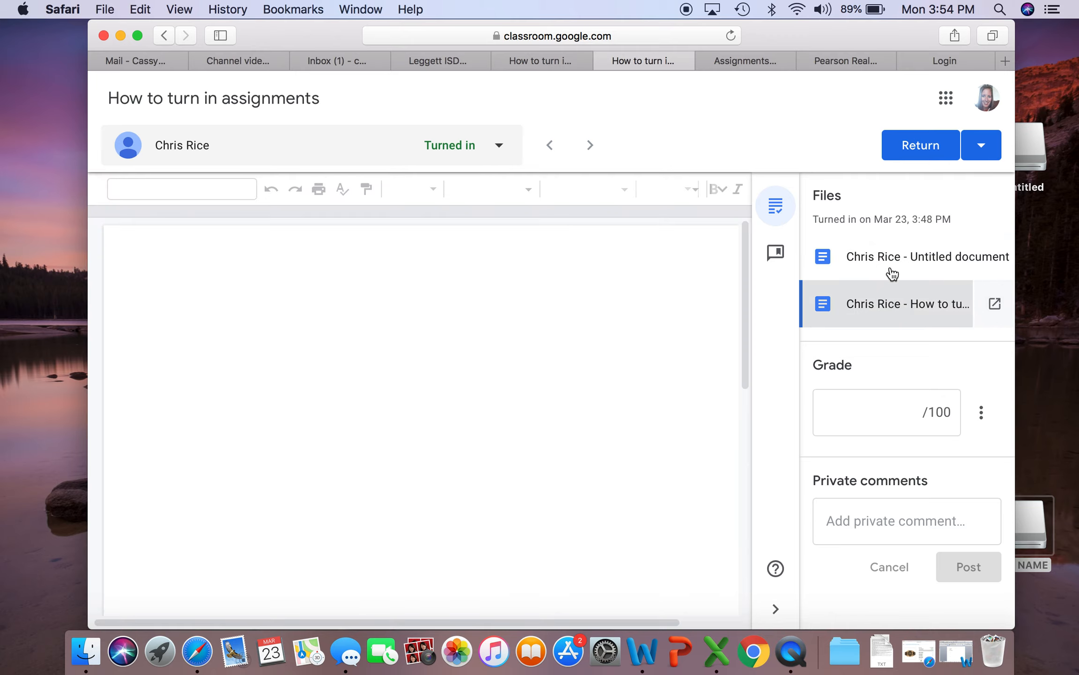
pyautogui.click(892, 270)
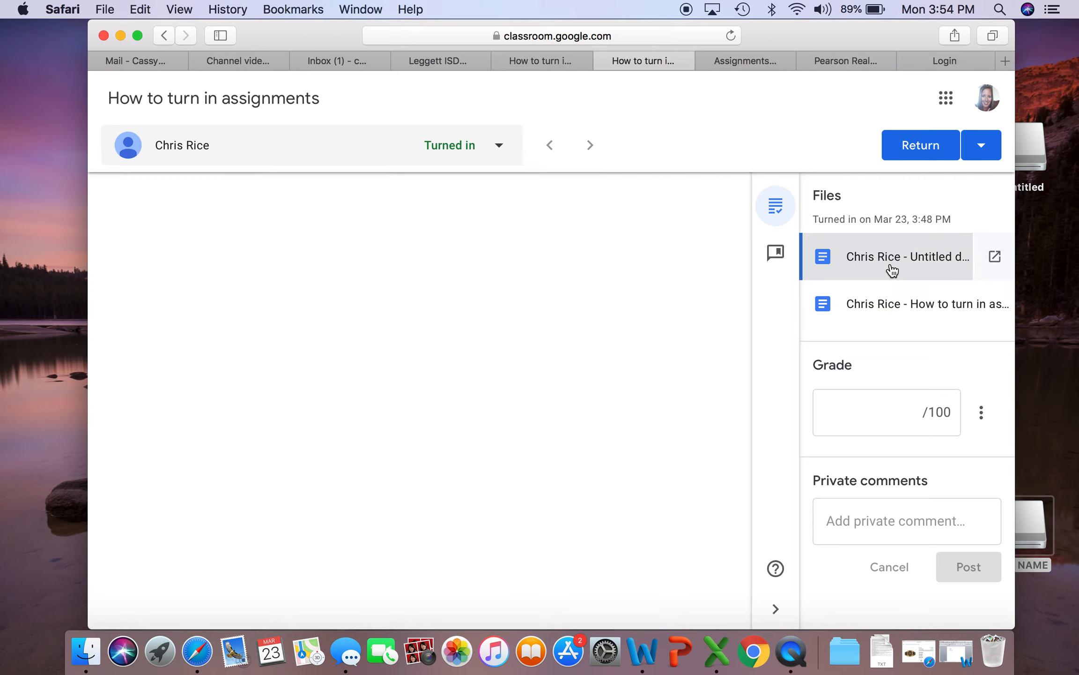
pyautogui.click(890, 311)
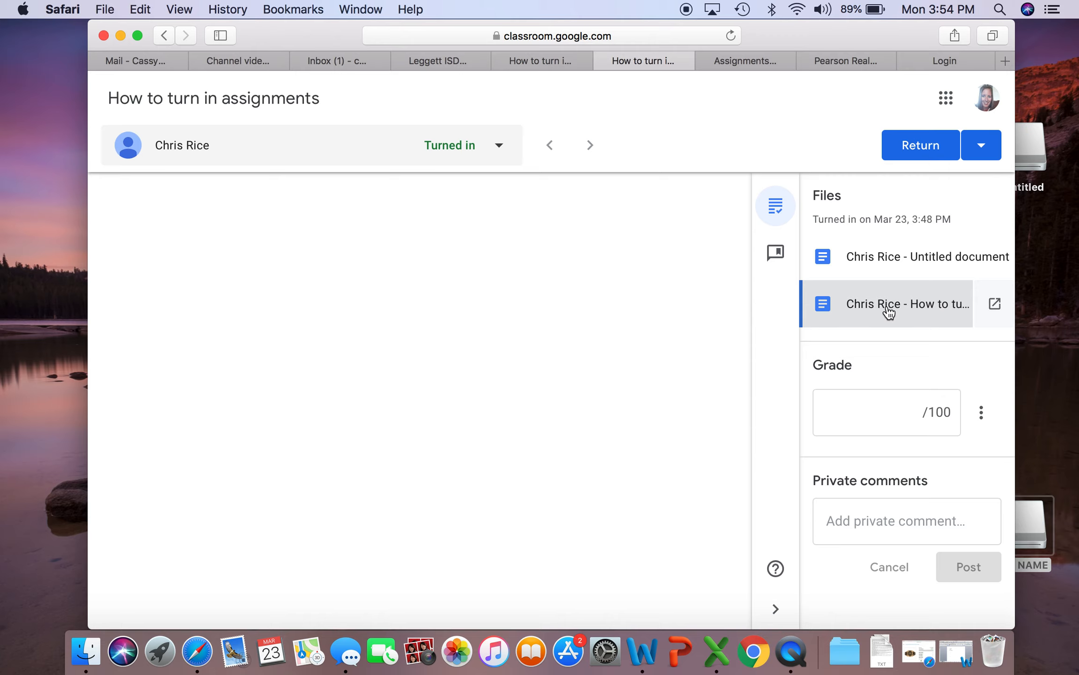
pyautogui.click(887, 420)
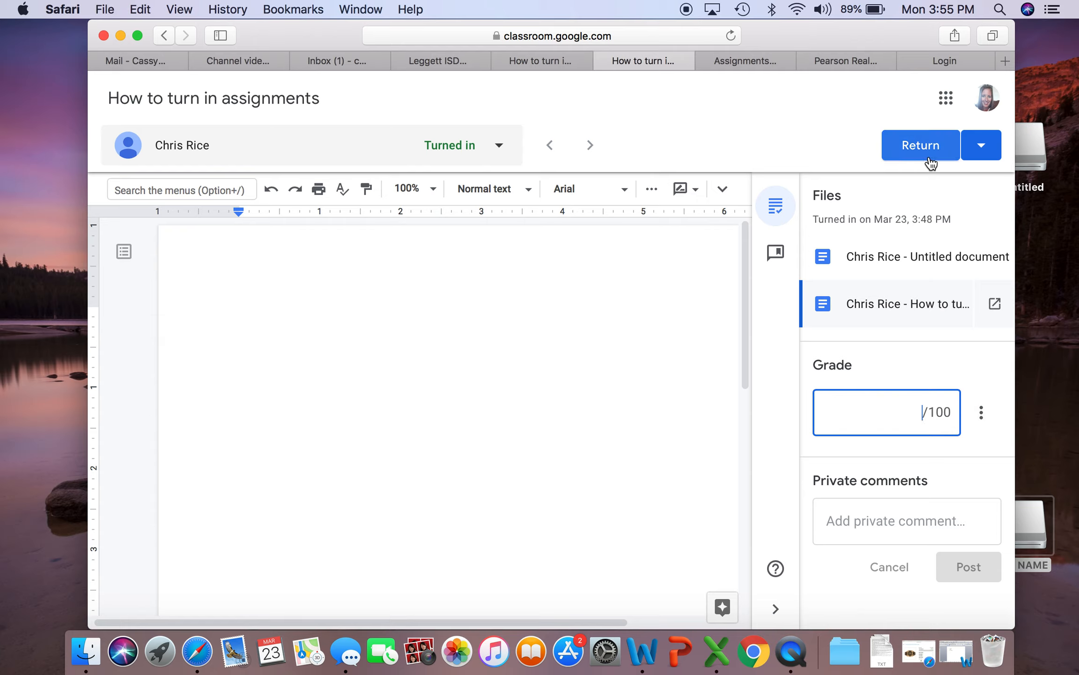
# Return to the Leggett ISD Meeting gradebook and open the student's "How to turn in assignments" submission from its grade cell
pyautogui.click(605, 60)
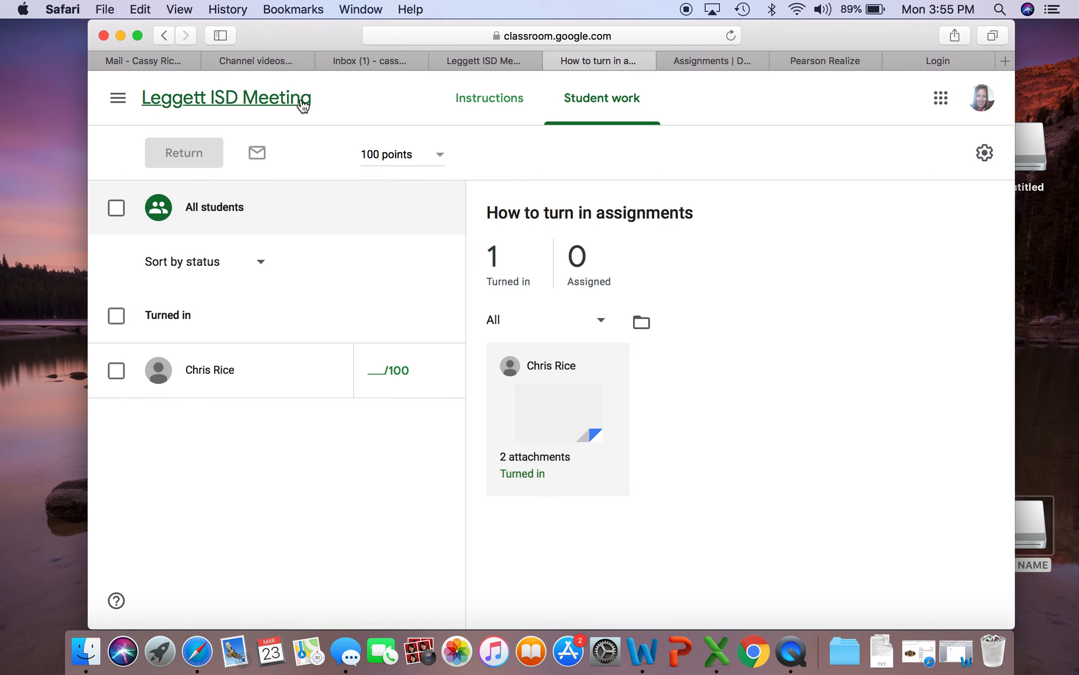
pyautogui.click(302, 100)
pyautogui.click(663, 103)
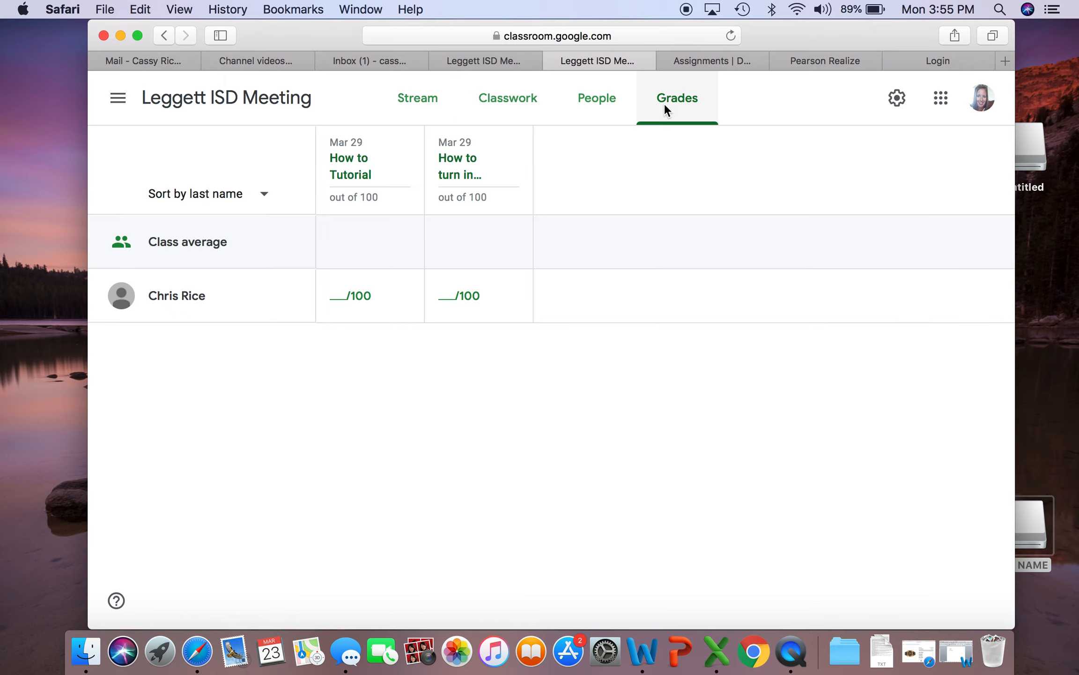
pyautogui.moveTo(483, 298)
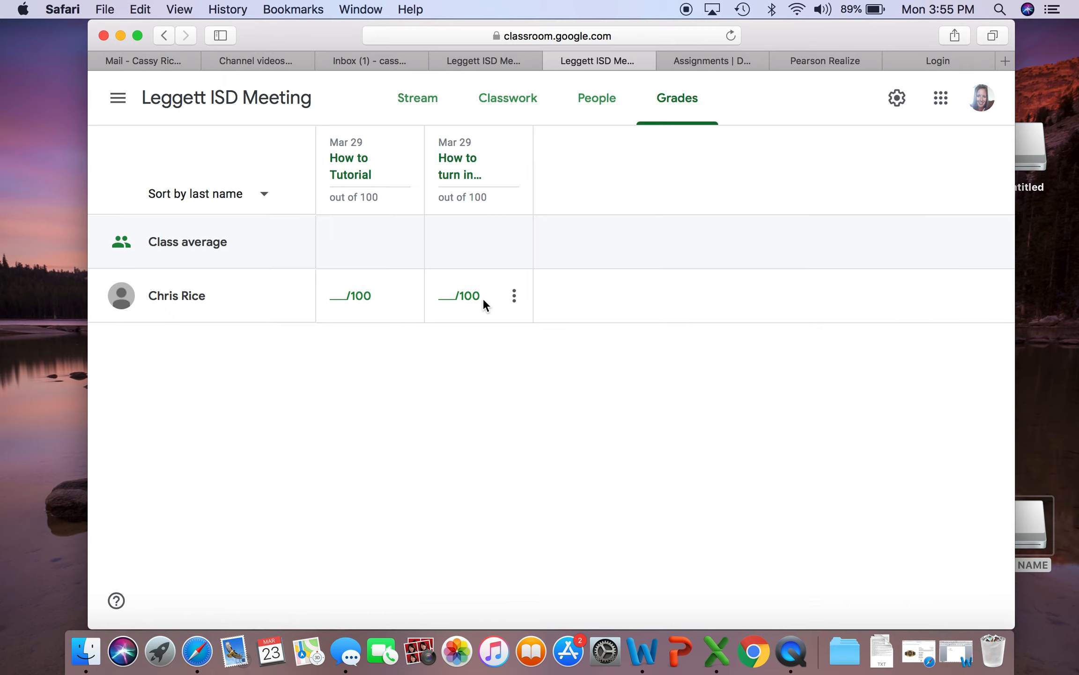
pyautogui.click(515, 303)
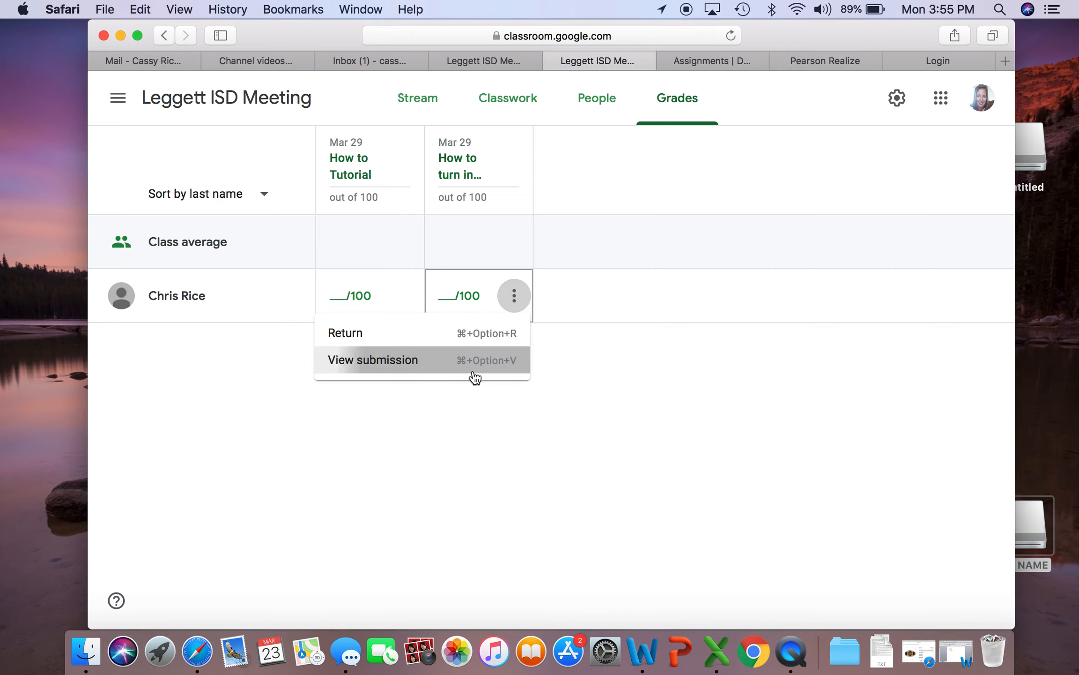
pyautogui.click(475, 378)
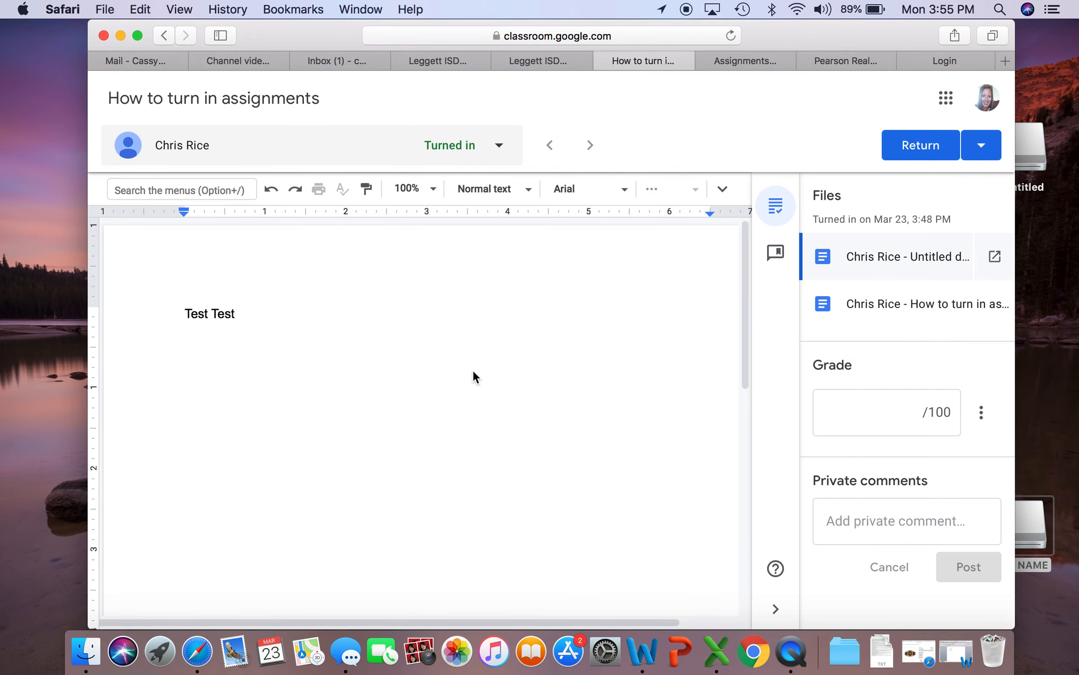
# Grade the submission 100 out of 100 and return it to the student
pyautogui.click(874, 420)
pyautogui.write('100')
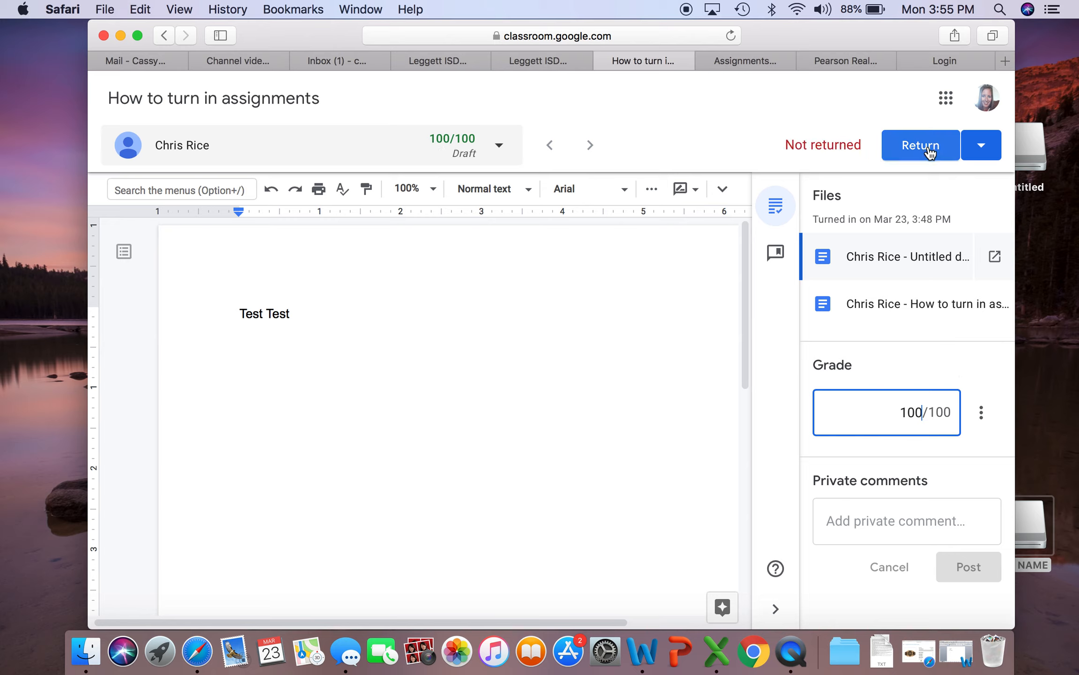
pyautogui.click(989, 153)
pyautogui.click(991, 158)
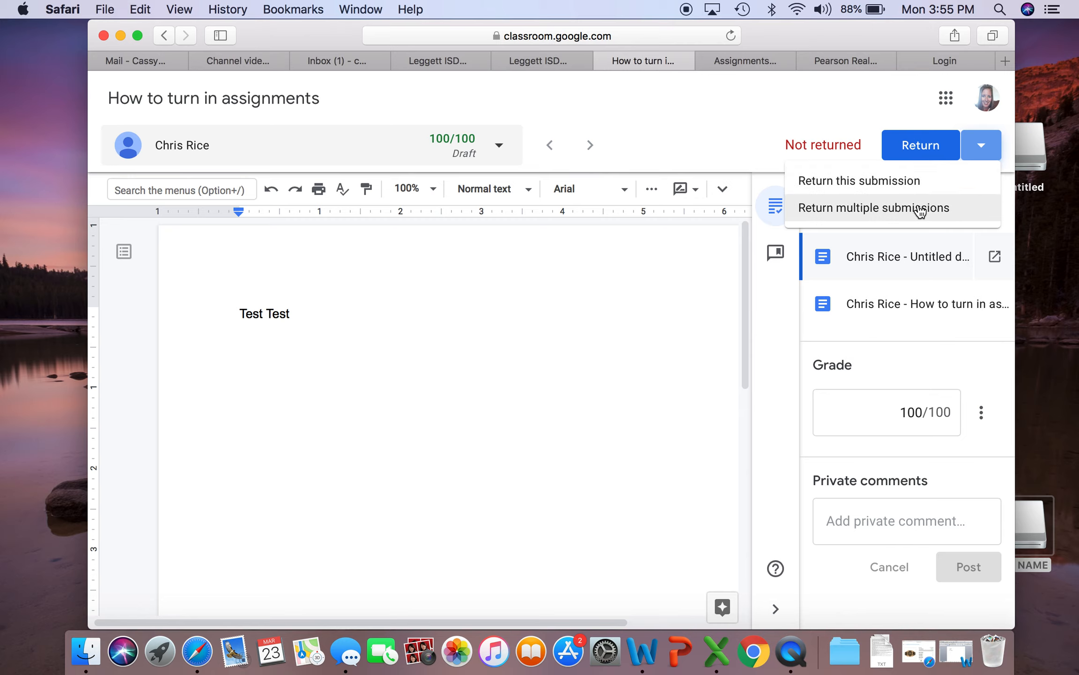
pyautogui.click(929, 158)
pyautogui.click(929, 158)
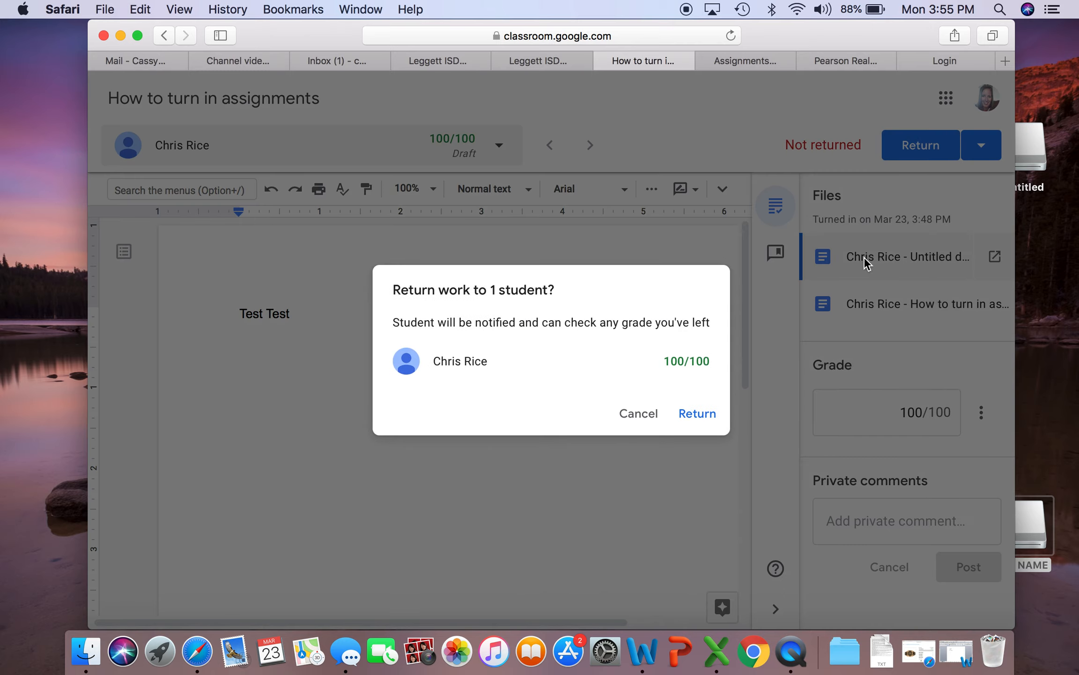
pyautogui.click(698, 413)
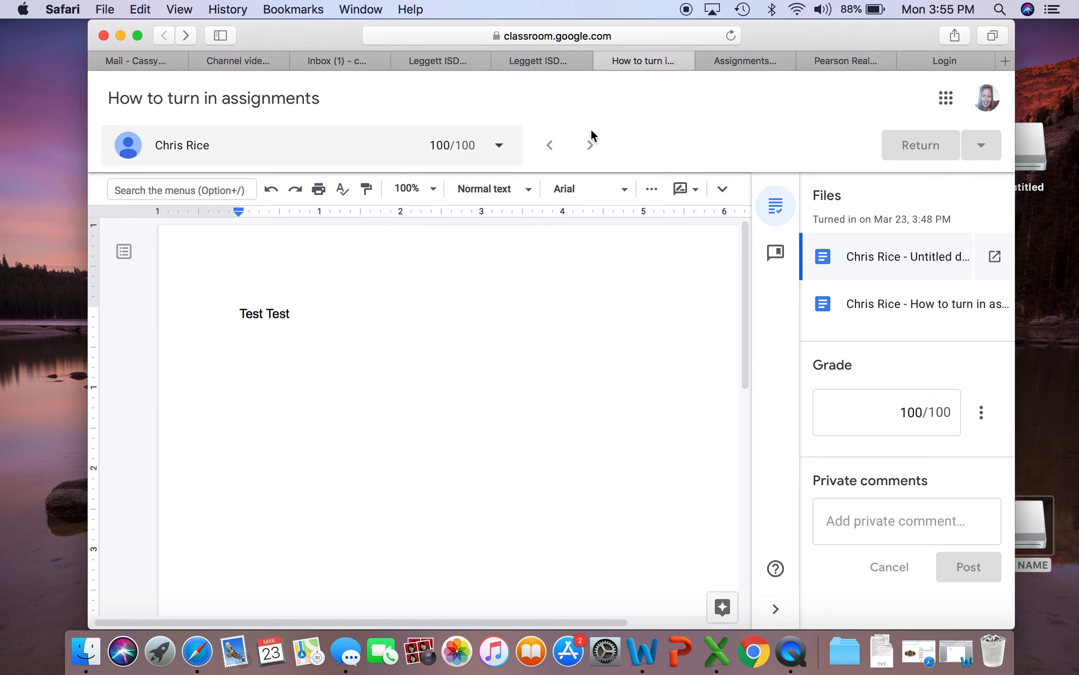
# From the gradebook, open the How to Tutorial assignment's attached How To Quiz form in edit mode
pyautogui.click(605, 61)
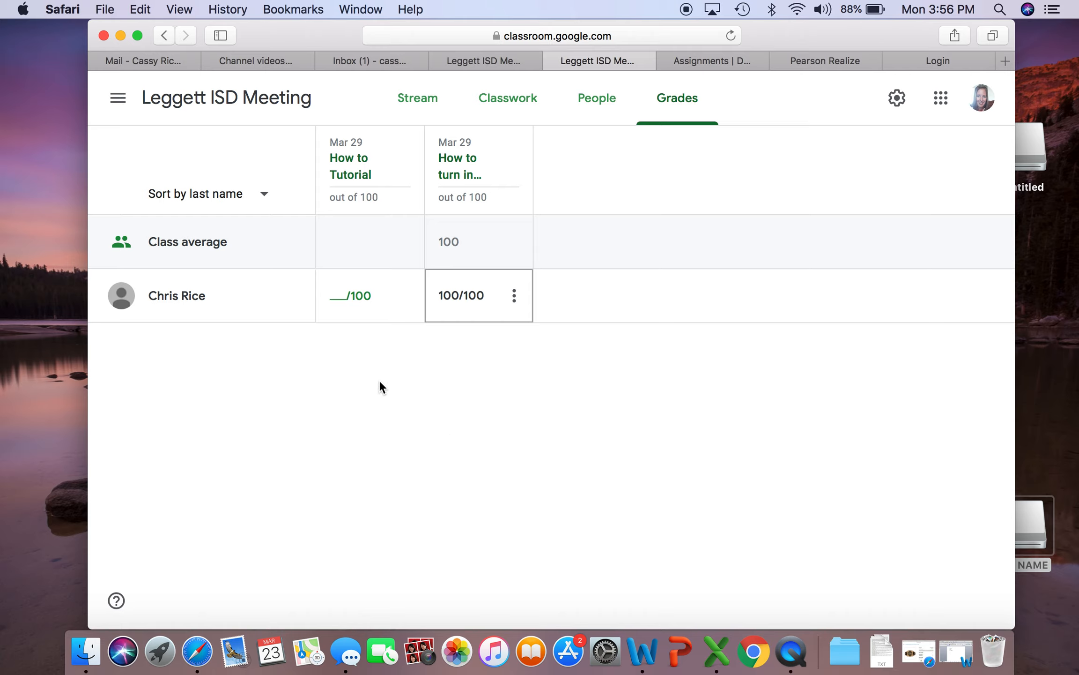
pyautogui.click(359, 184)
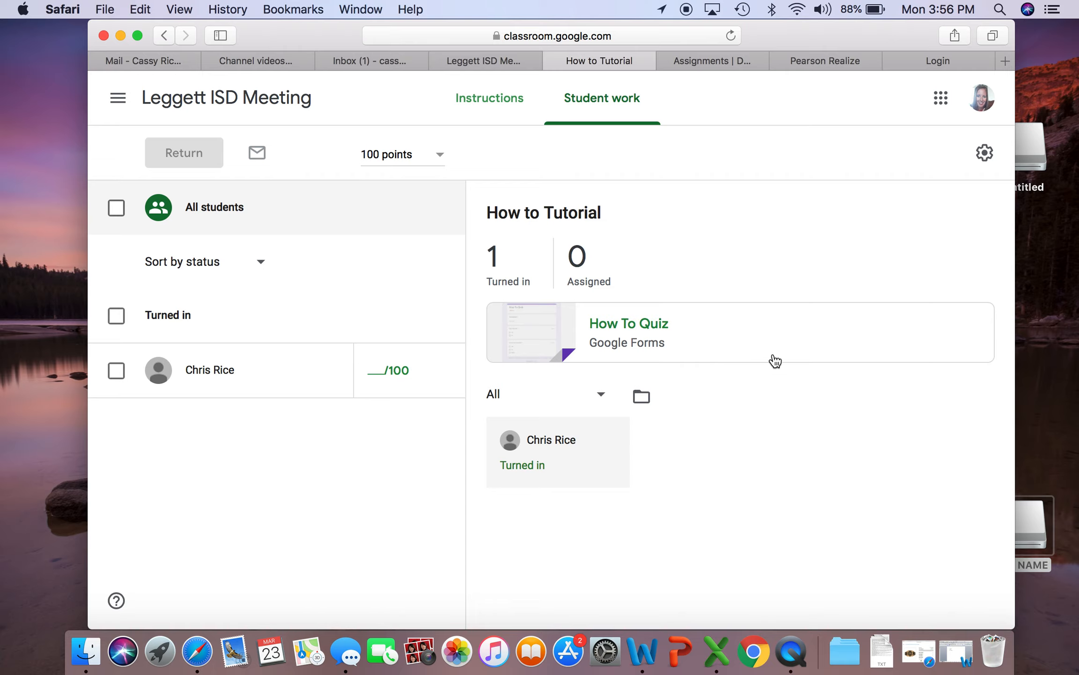
pyautogui.click(758, 344)
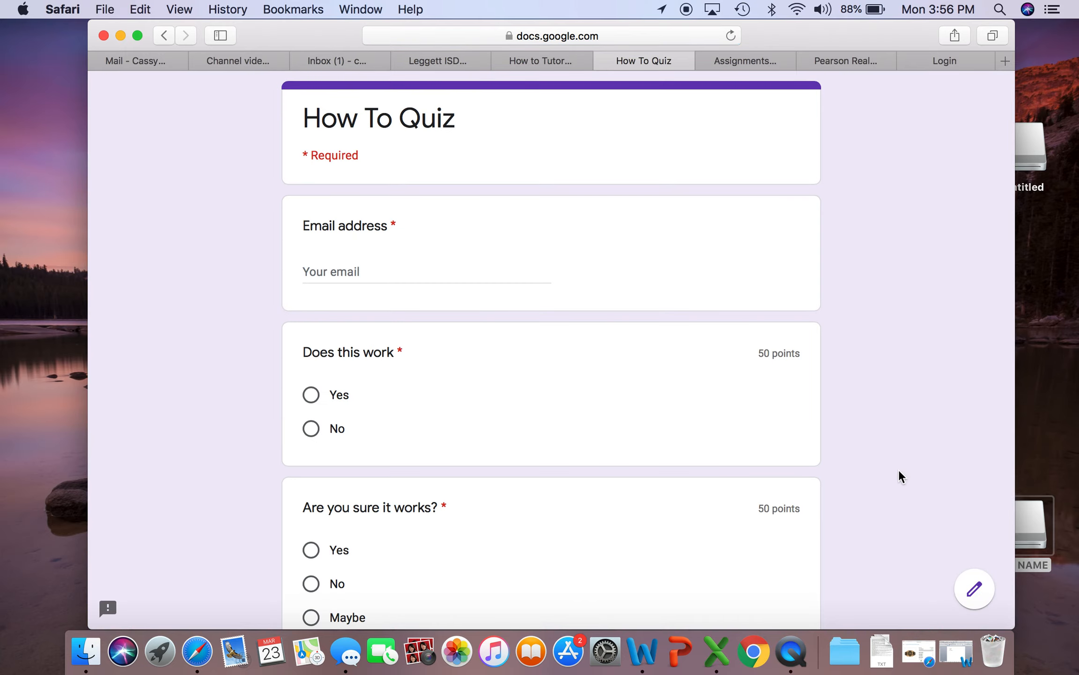
pyautogui.click(977, 591)
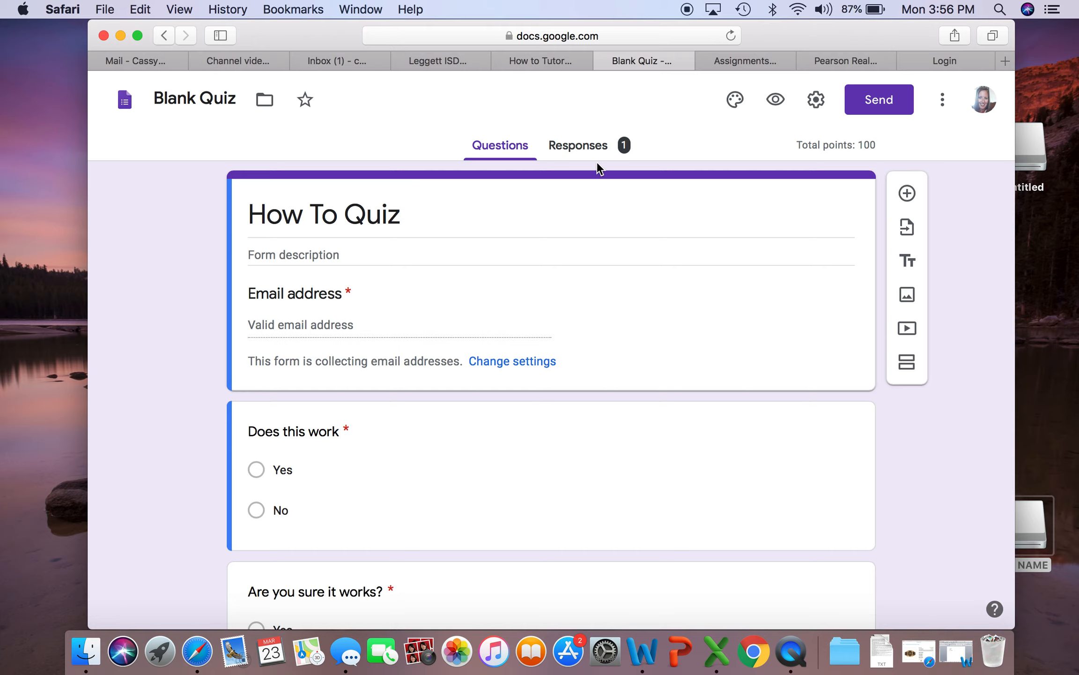
# Examine the student's individual quiz response, including the score and the answer to each question
pyautogui.click(585, 146)
pyautogui.click(739, 295)
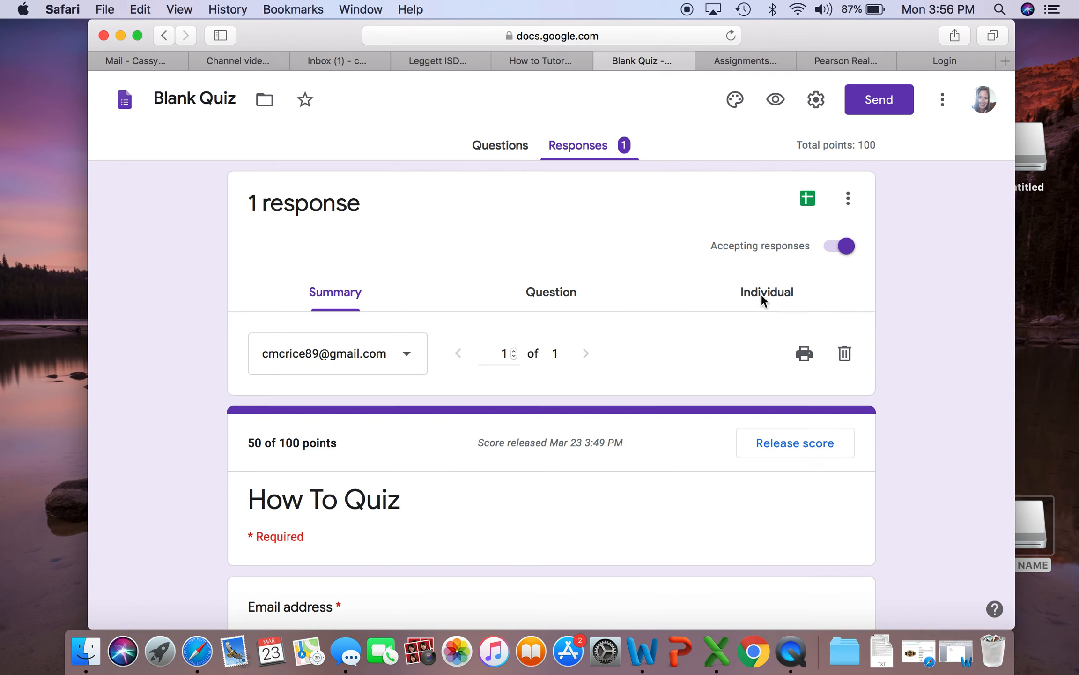
pyautogui.click(411, 359)
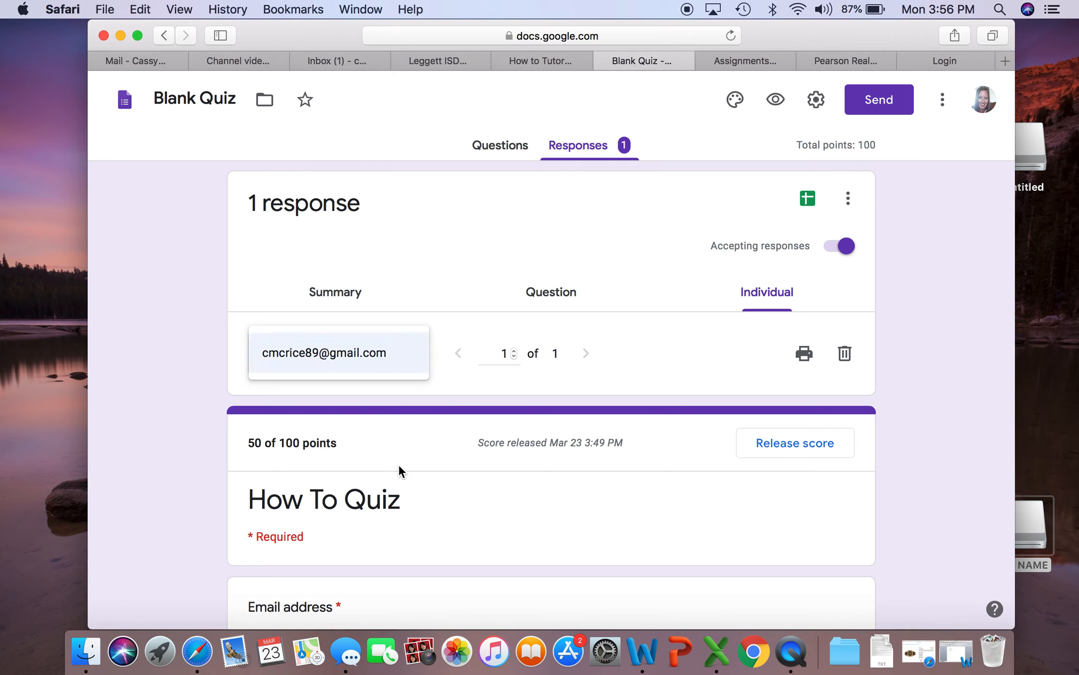
pyautogui.click(396, 360)
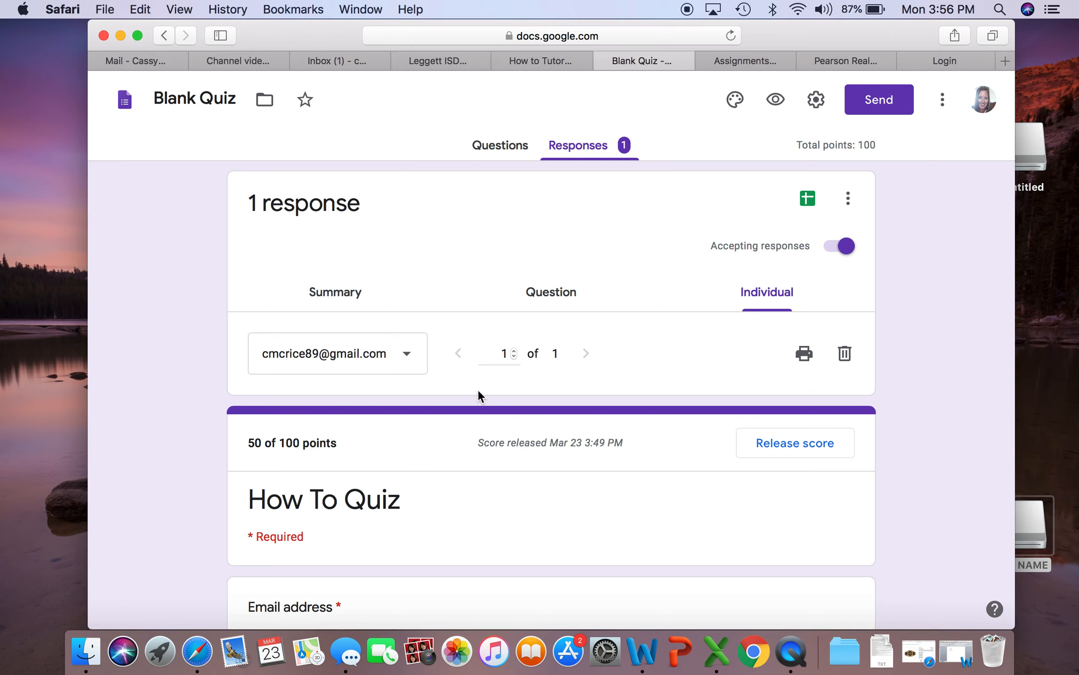
pyautogui.scroll(-15, 646, 394)
pyautogui.scroll(6, 646, 394)
pyautogui.scroll(-5, 646, 394)
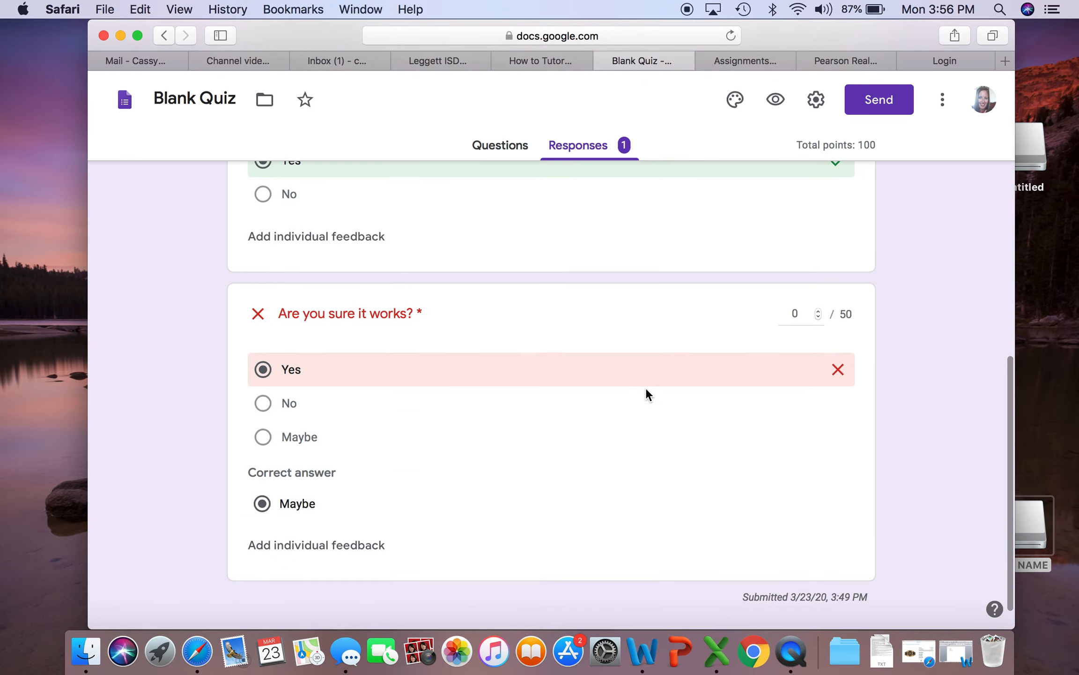
pyautogui.scroll(15, 646, 393)
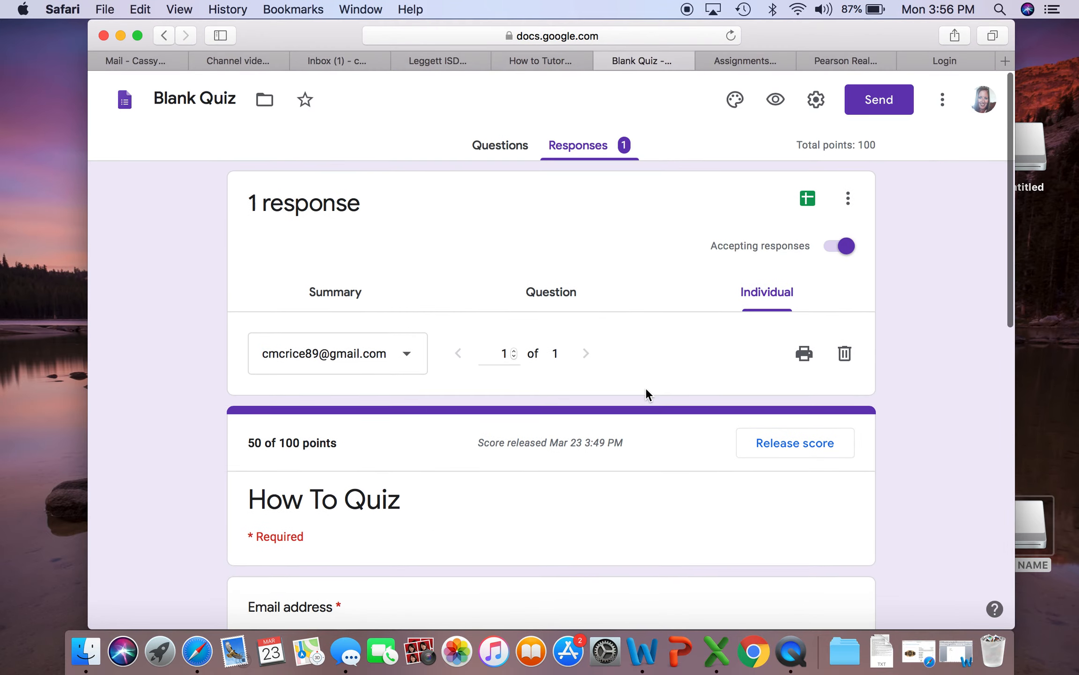
# Go back to the How to Tutorial assignment and reopen the How To Quiz form for editing from its instructions page
pyautogui.click(605, 61)
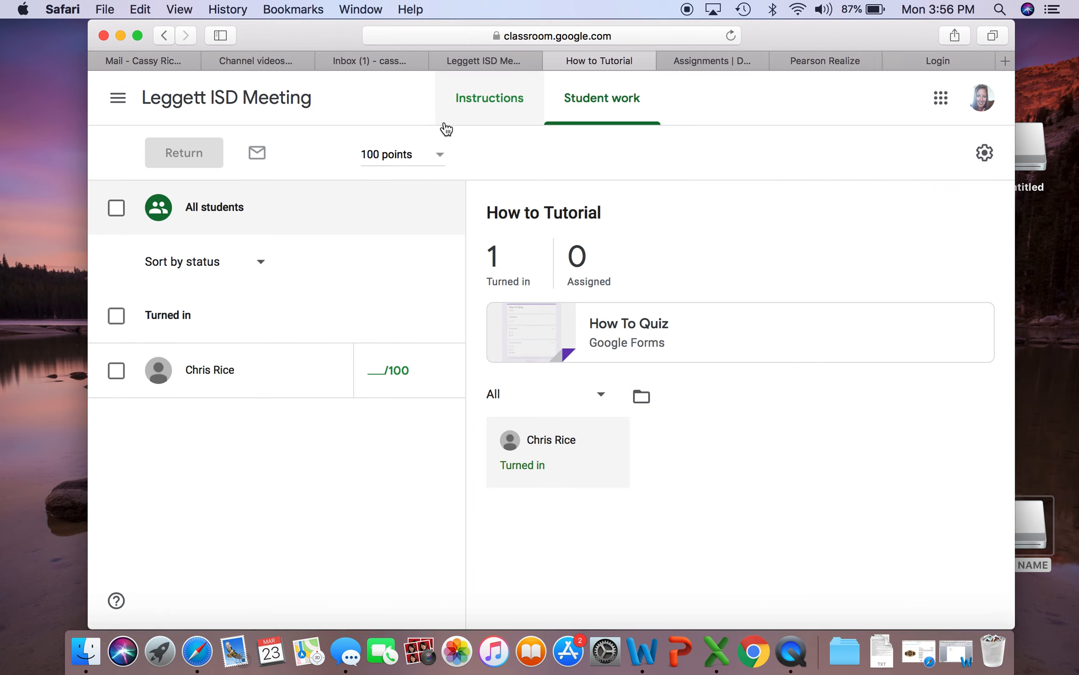
pyautogui.click(483, 115)
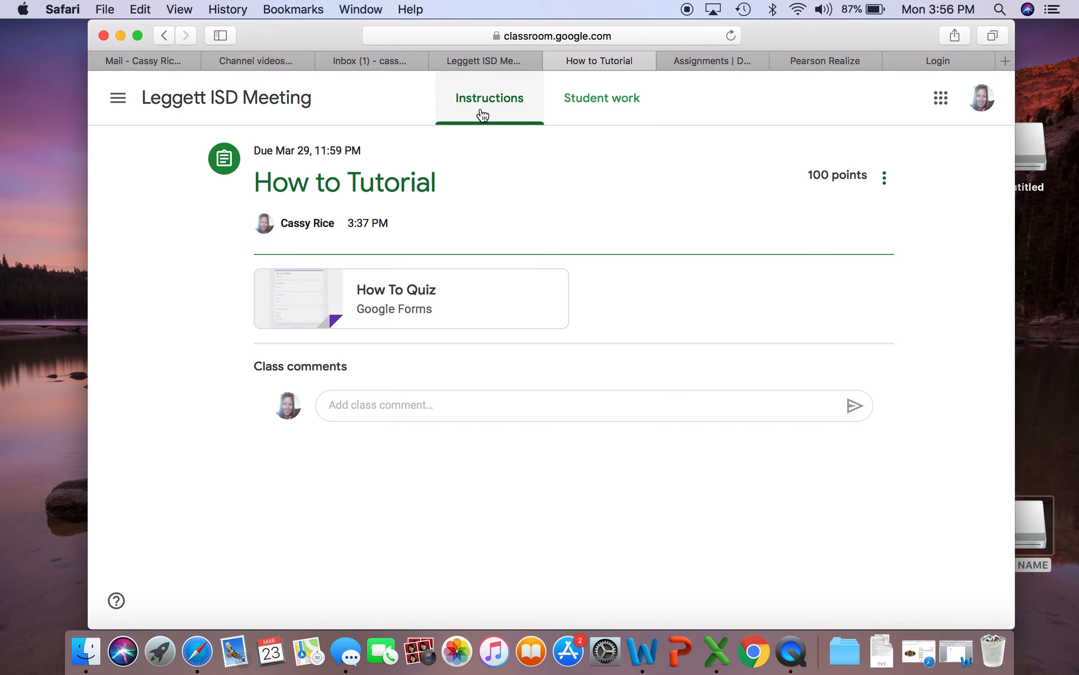
pyautogui.click(588, 109)
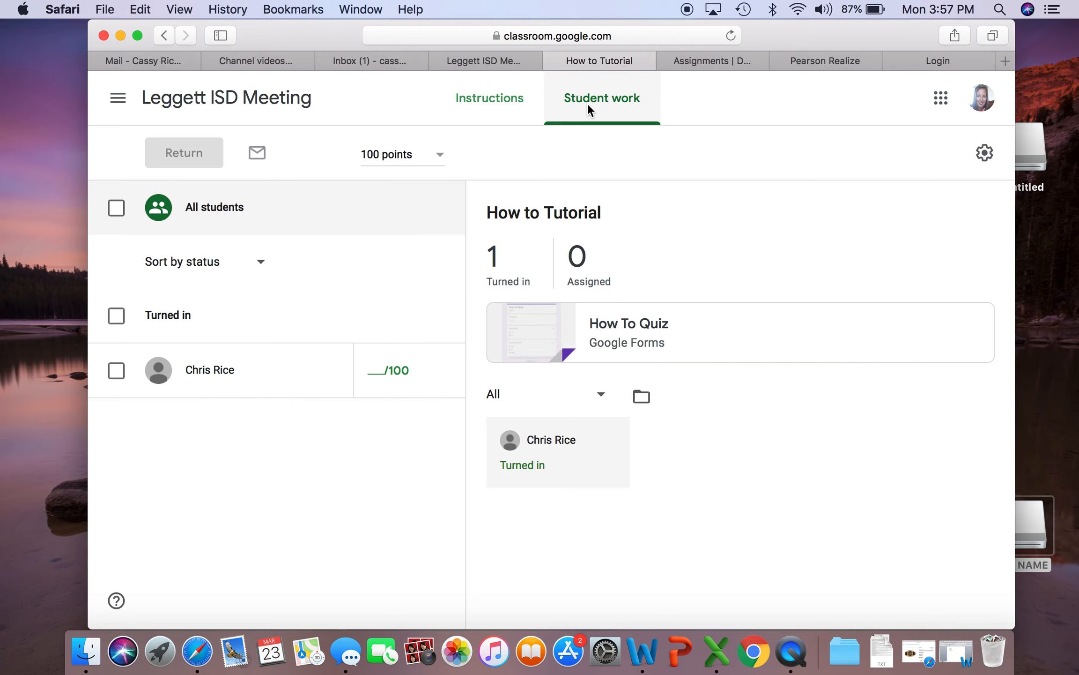
pyautogui.click(506, 121)
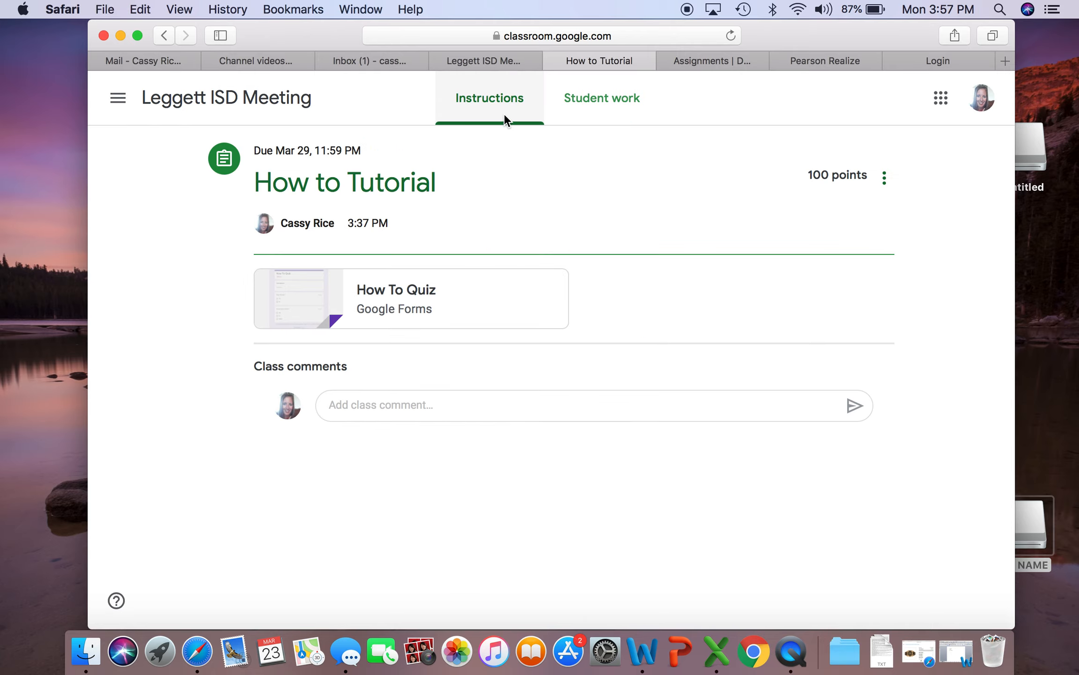
pyautogui.click(521, 308)
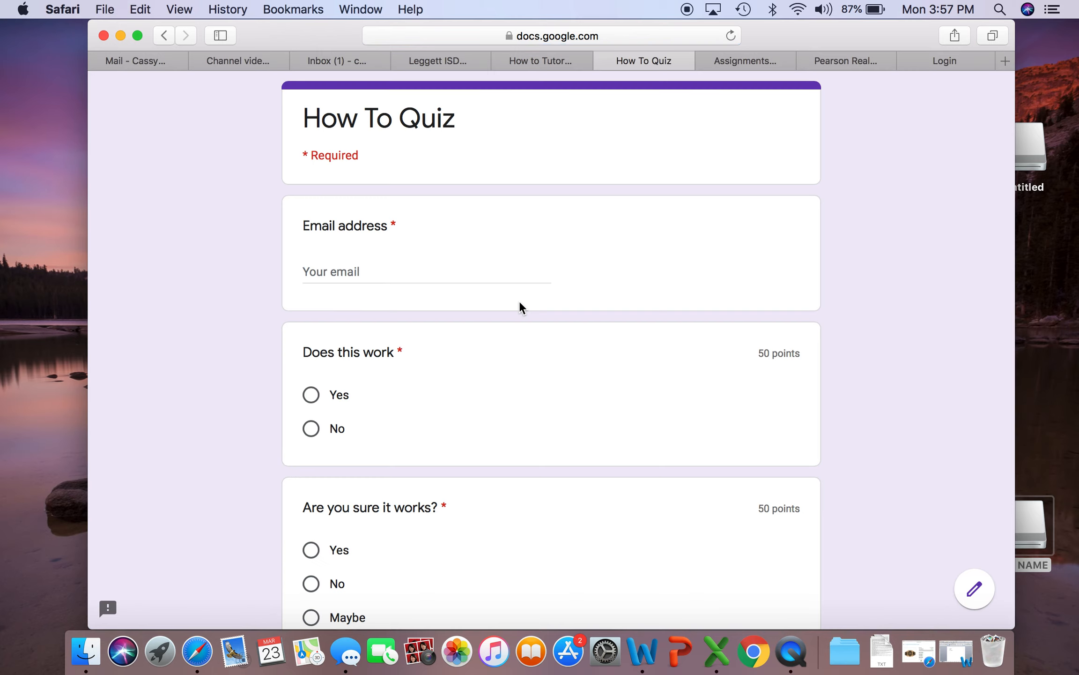
pyautogui.click(973, 589)
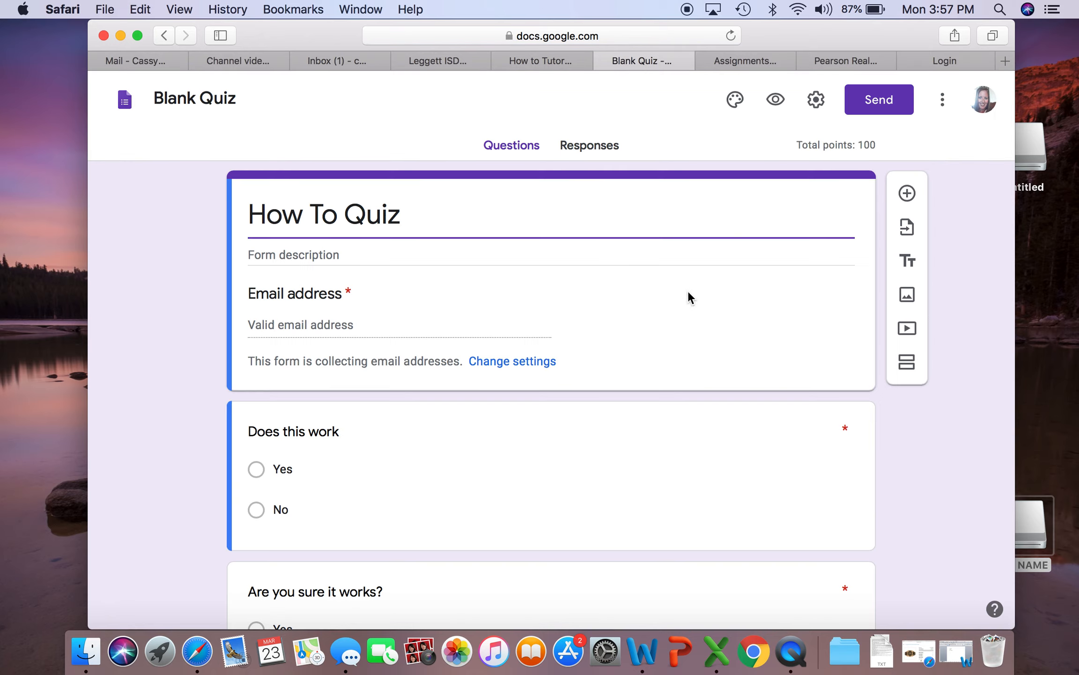
# View the How To Quiz responses by individual and look through the student's answers again
pyautogui.click(602, 145)
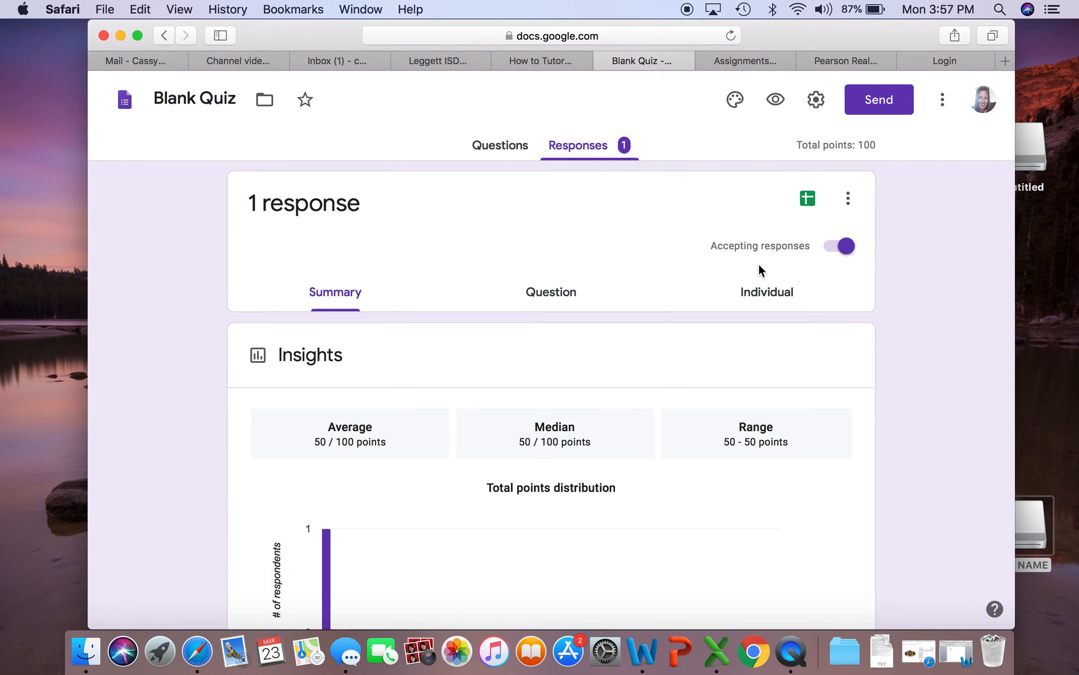
pyautogui.click(769, 289)
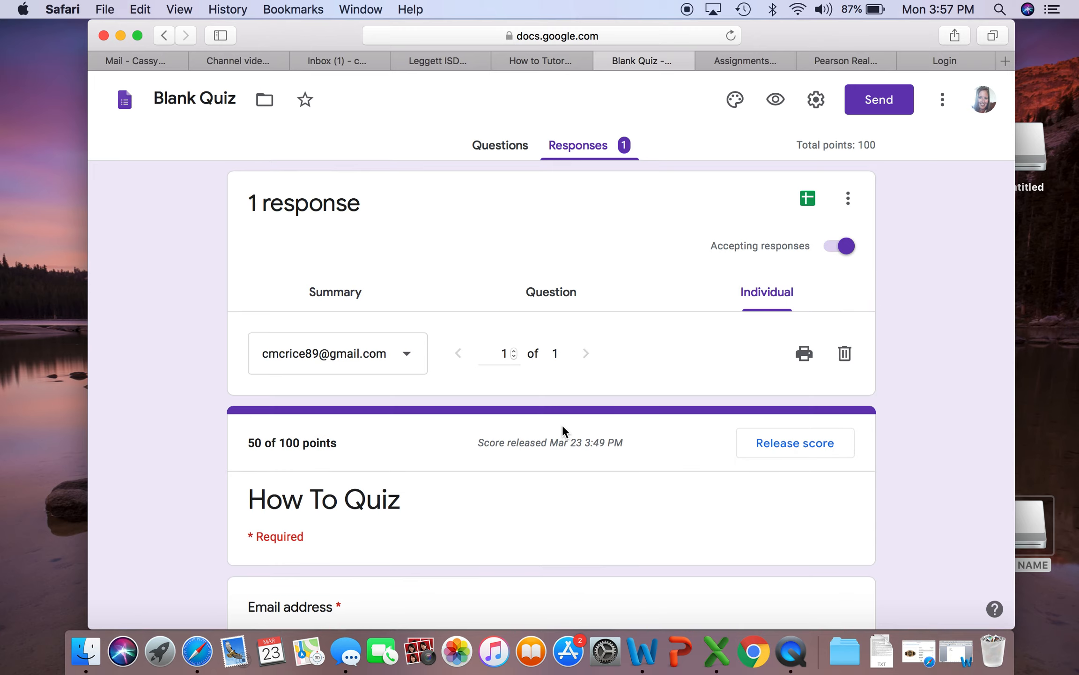
pyautogui.scroll(-10, 646, 391)
pyautogui.scroll(7, 646, 391)
pyautogui.scroll(4, 646, 396)
# Review the quiz's response summary, including the points distribution and frequently missed questions
pyautogui.click(336, 291)
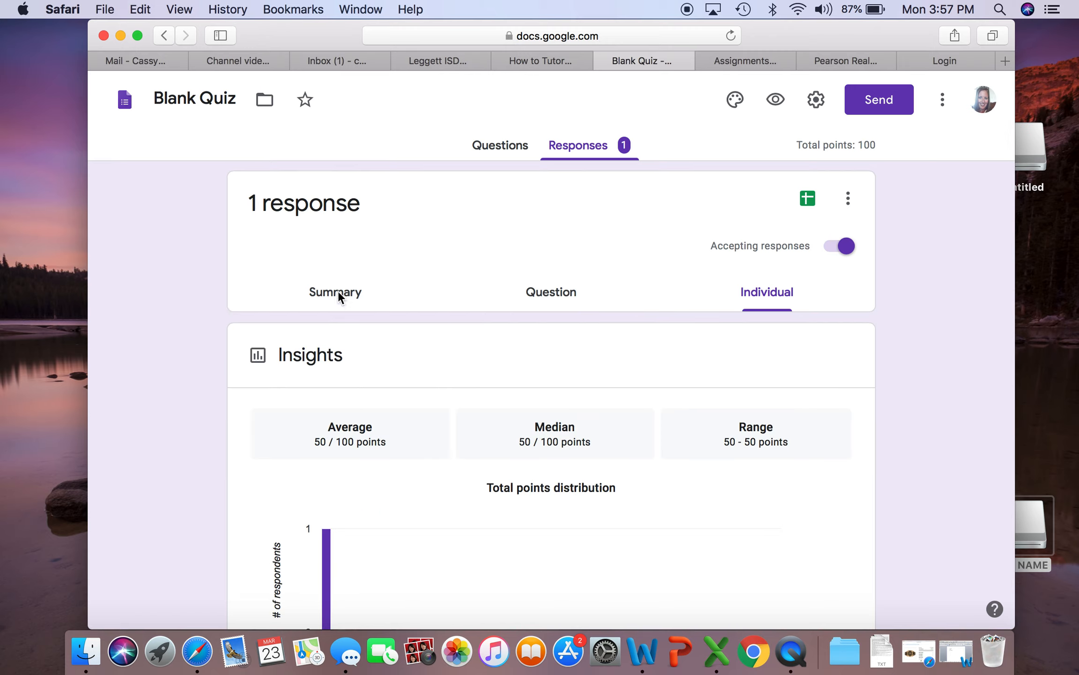
pyautogui.scroll(-5, 597, 336)
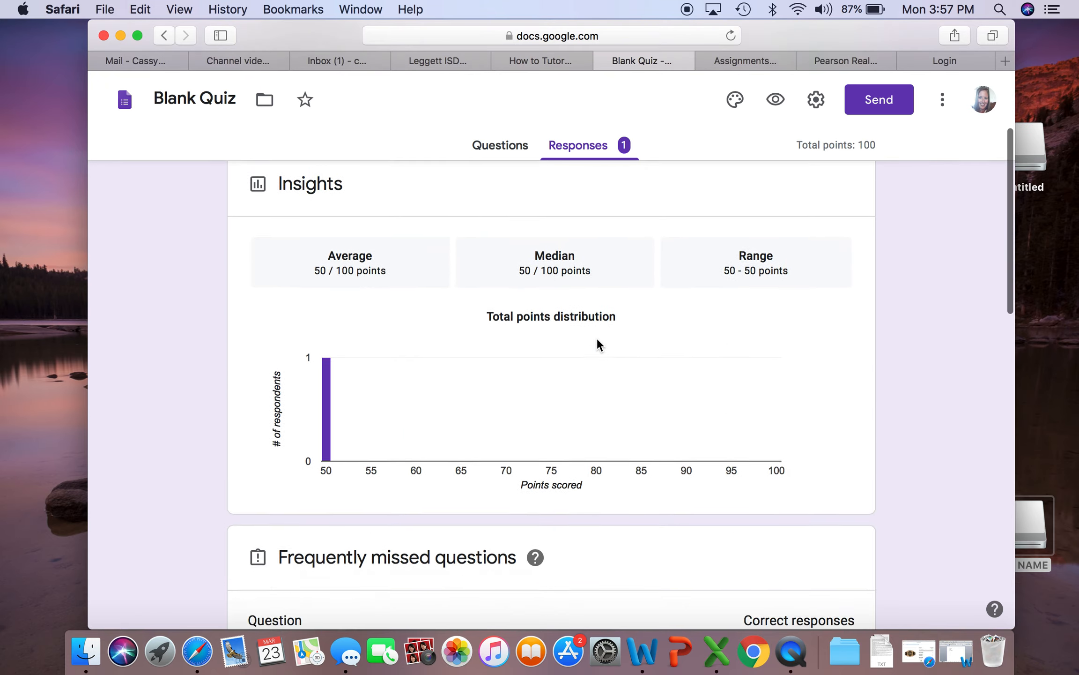
pyautogui.scroll(-12, 382, 439)
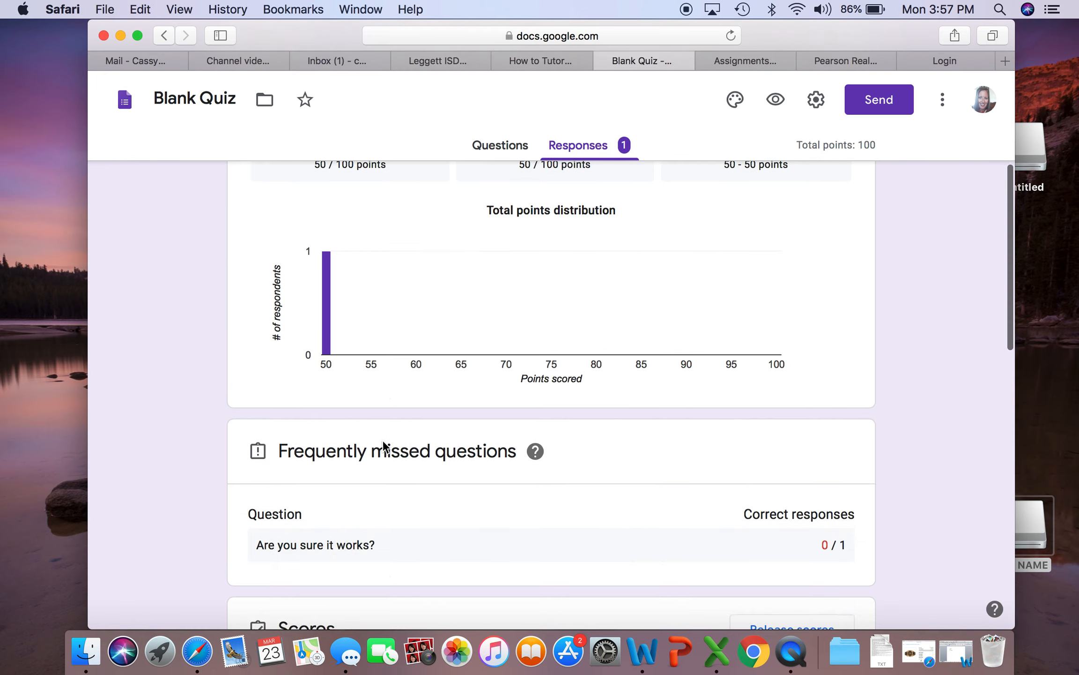
# Review the quiz's scores and the answer charts for each question, and close the quiz form
pyautogui.scroll(-13, 383, 444)
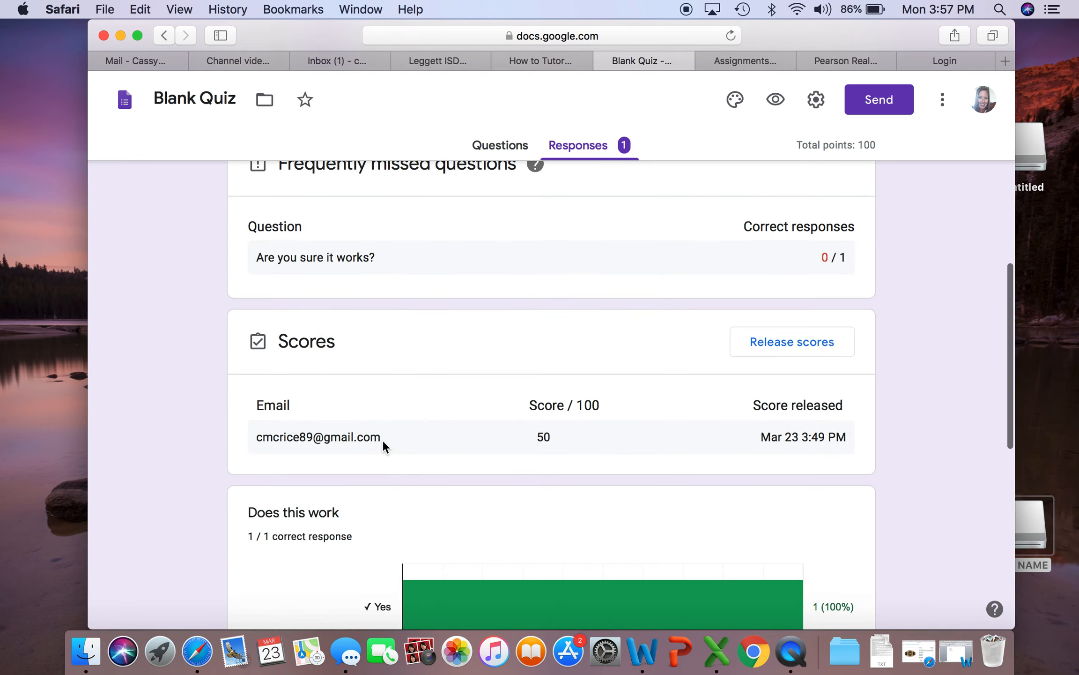
pyautogui.scroll(-7, 383, 443)
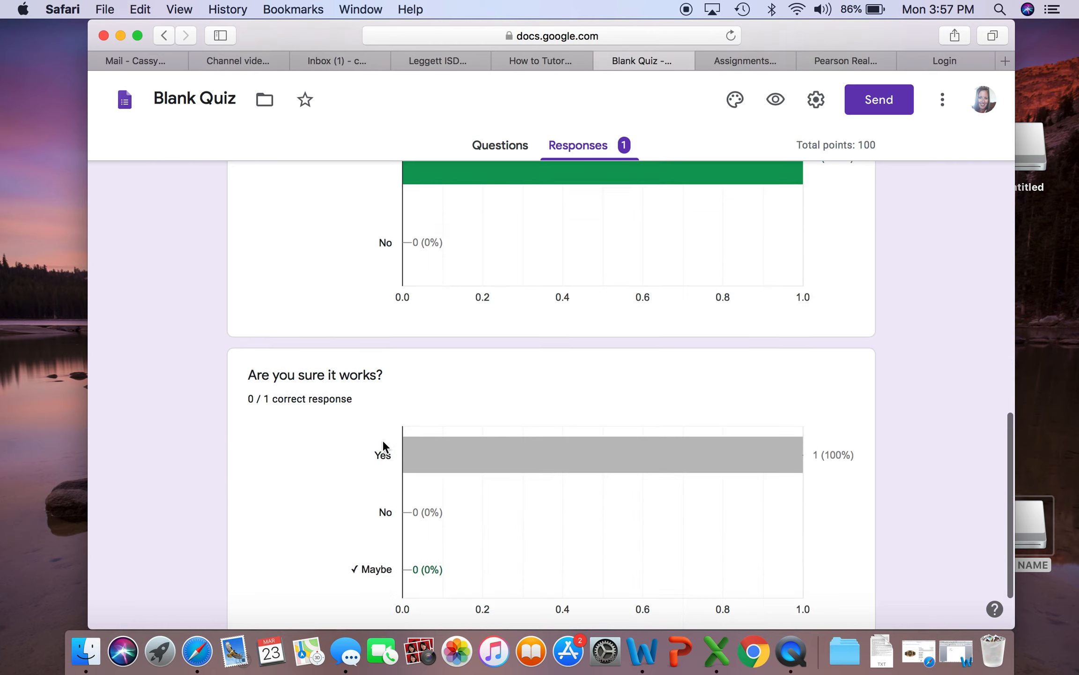
pyautogui.scroll(20, 382, 439)
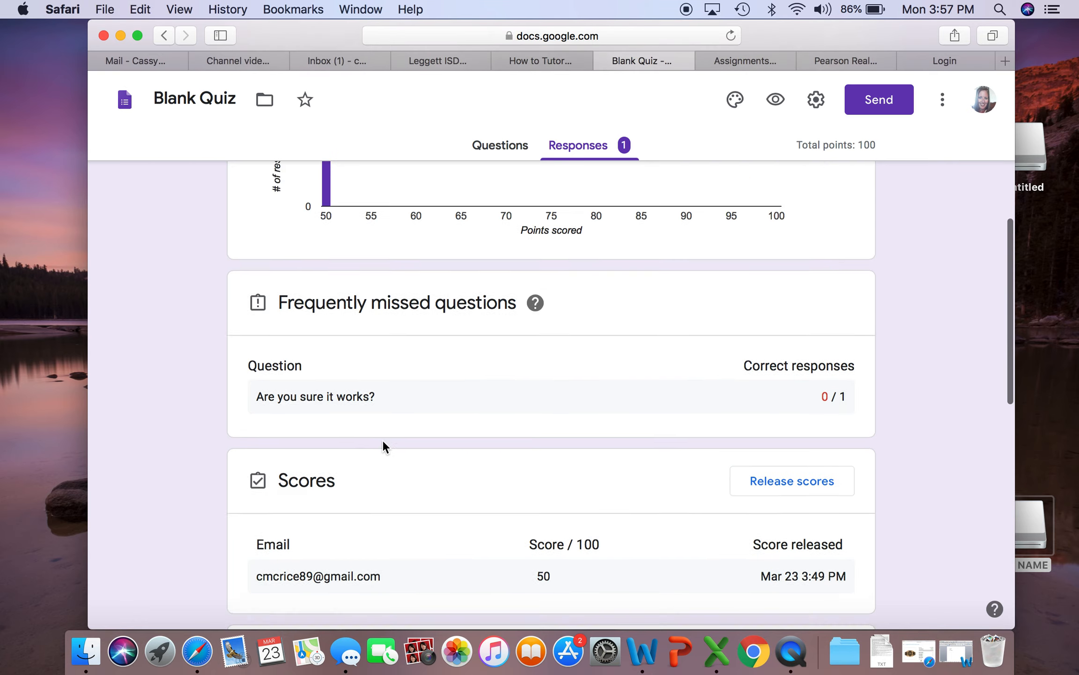
pyautogui.click(505, 145)
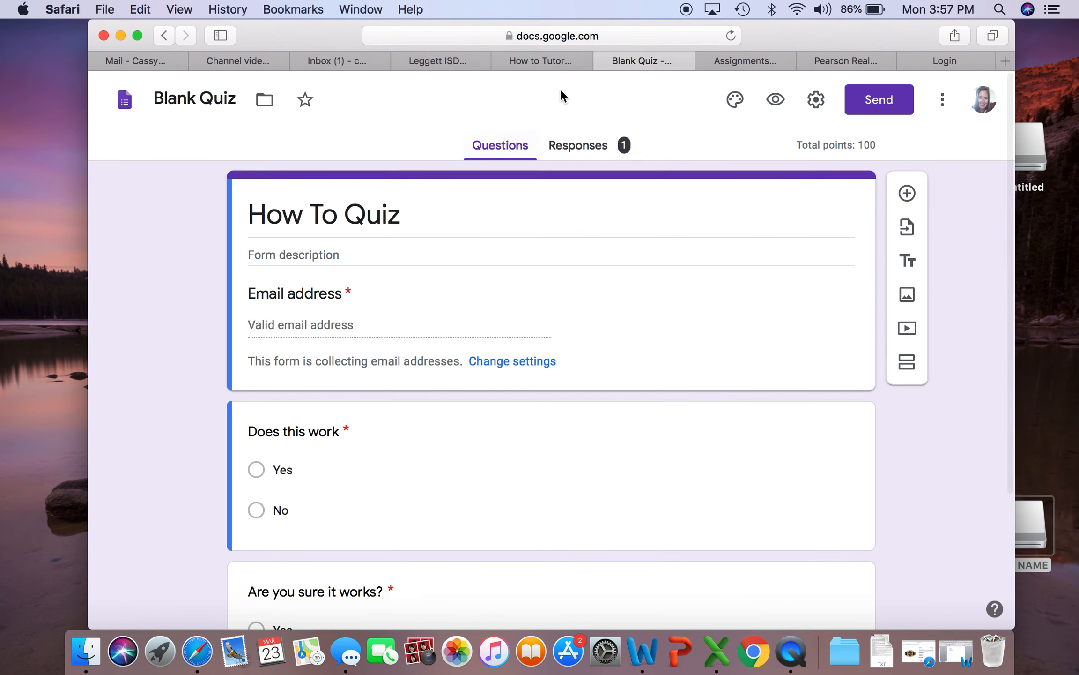
pyautogui.click(604, 61)
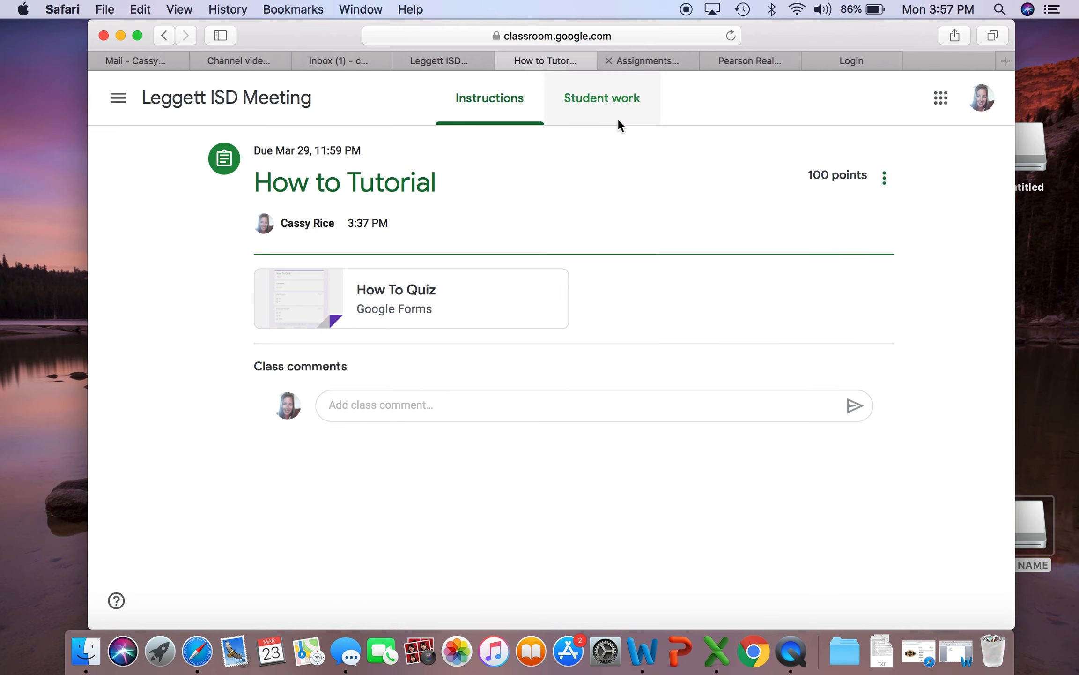
# Grade the student's turned-in work for the How to Tutorial assignment with 50 out of 100 and return it
pyautogui.click(589, 98)
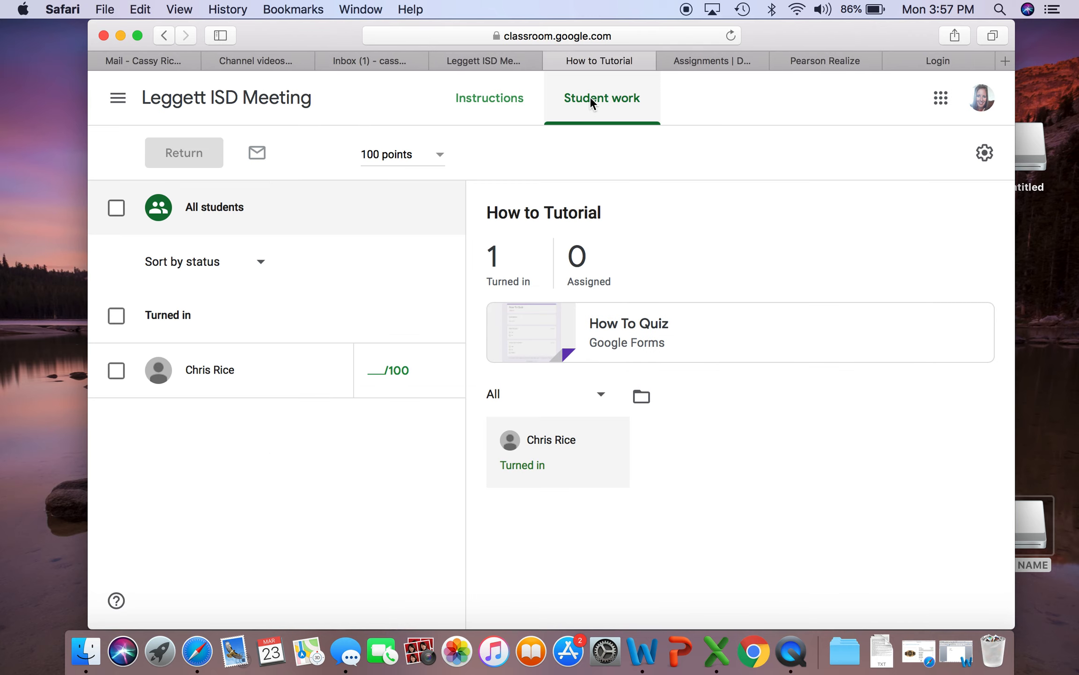
pyautogui.click(510, 448)
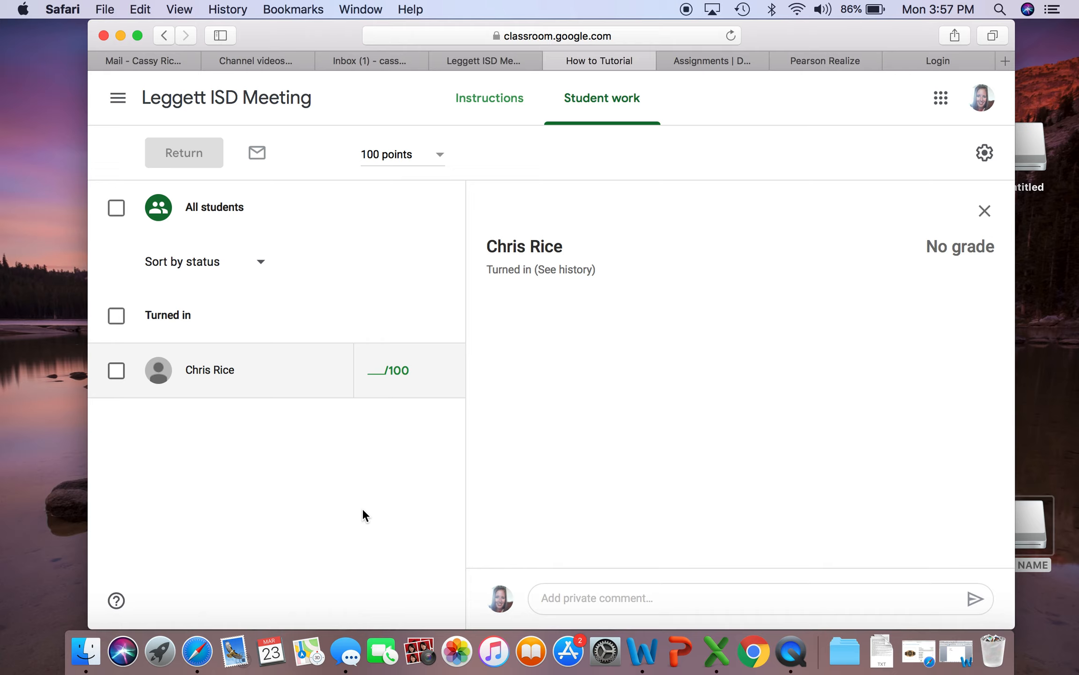
pyautogui.click(377, 371)
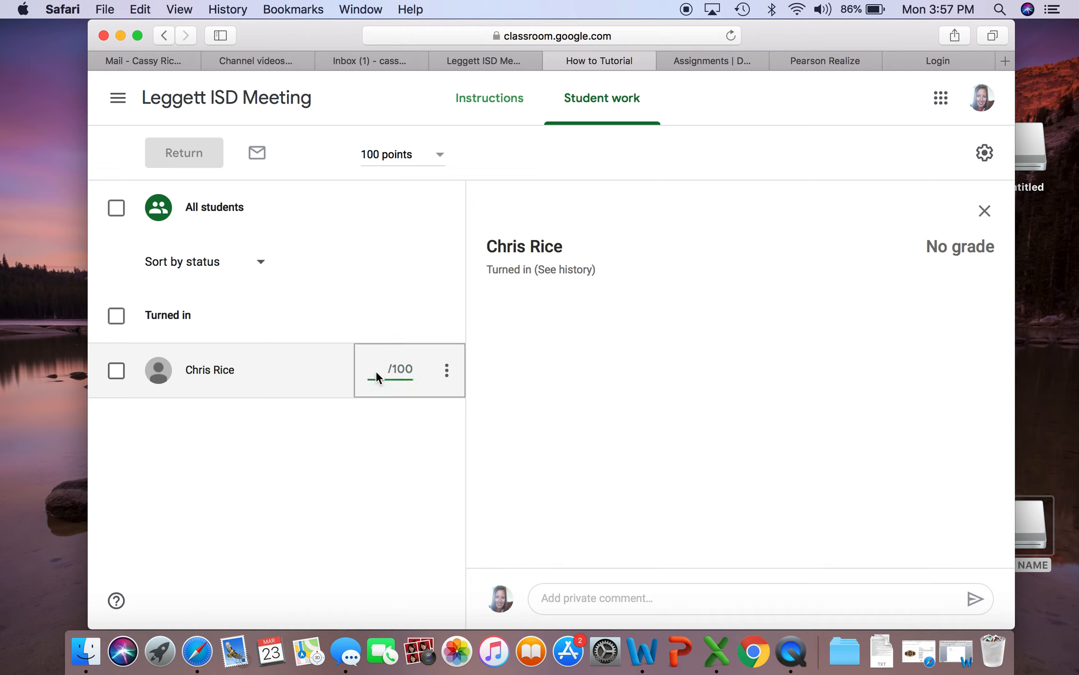
pyautogui.write('50')
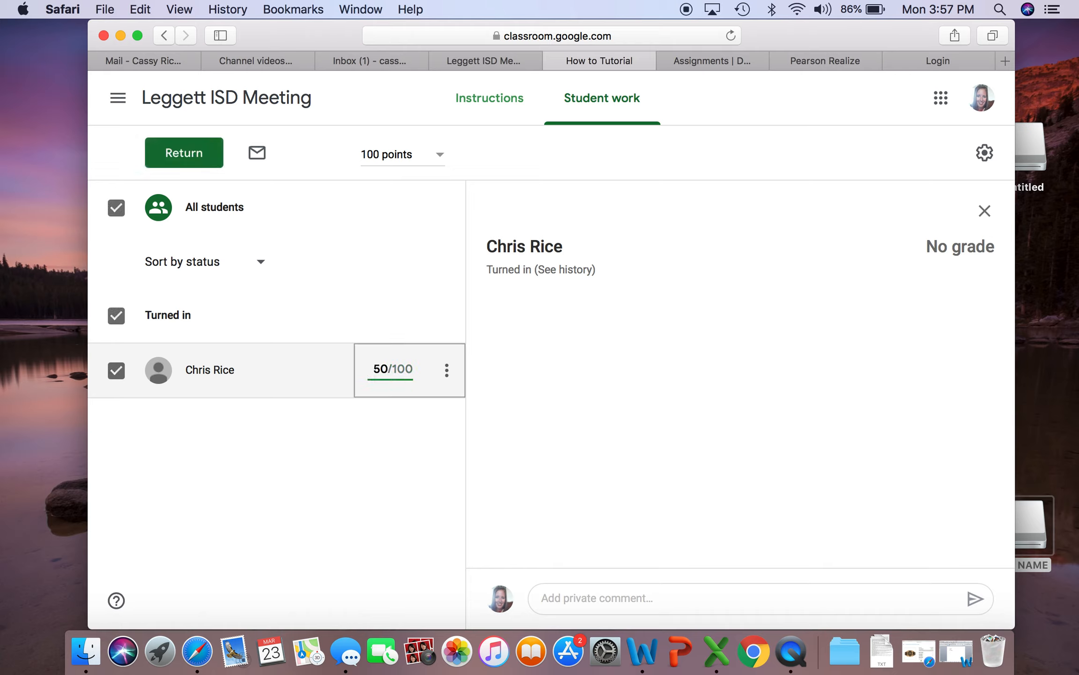
pyautogui.click(197, 156)
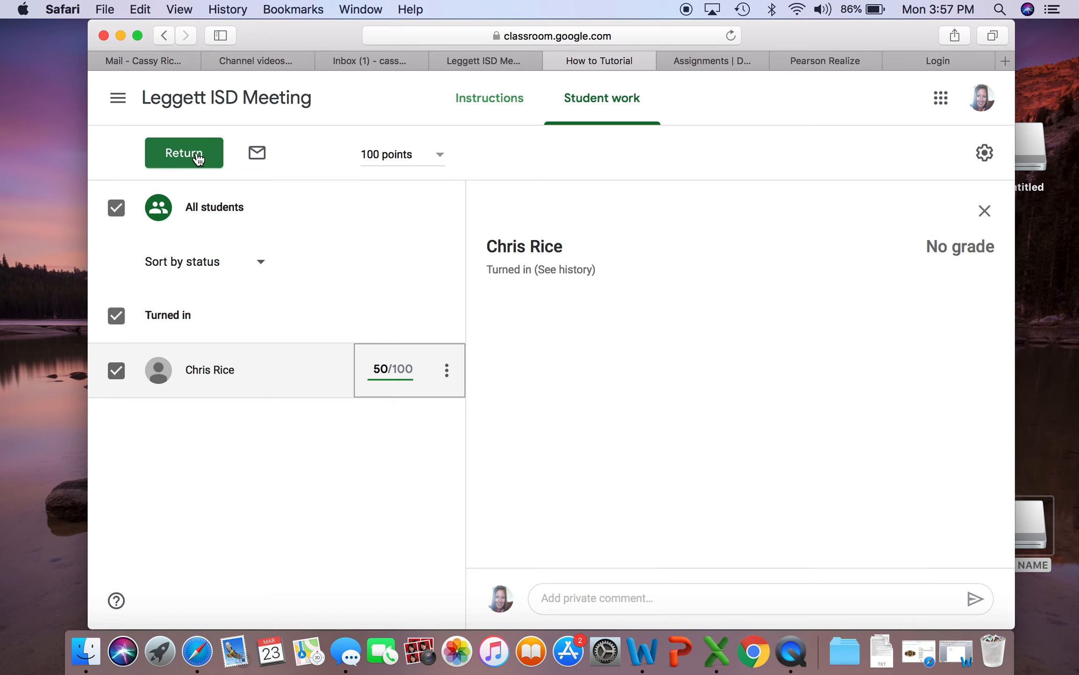
pyautogui.click(686, 435)
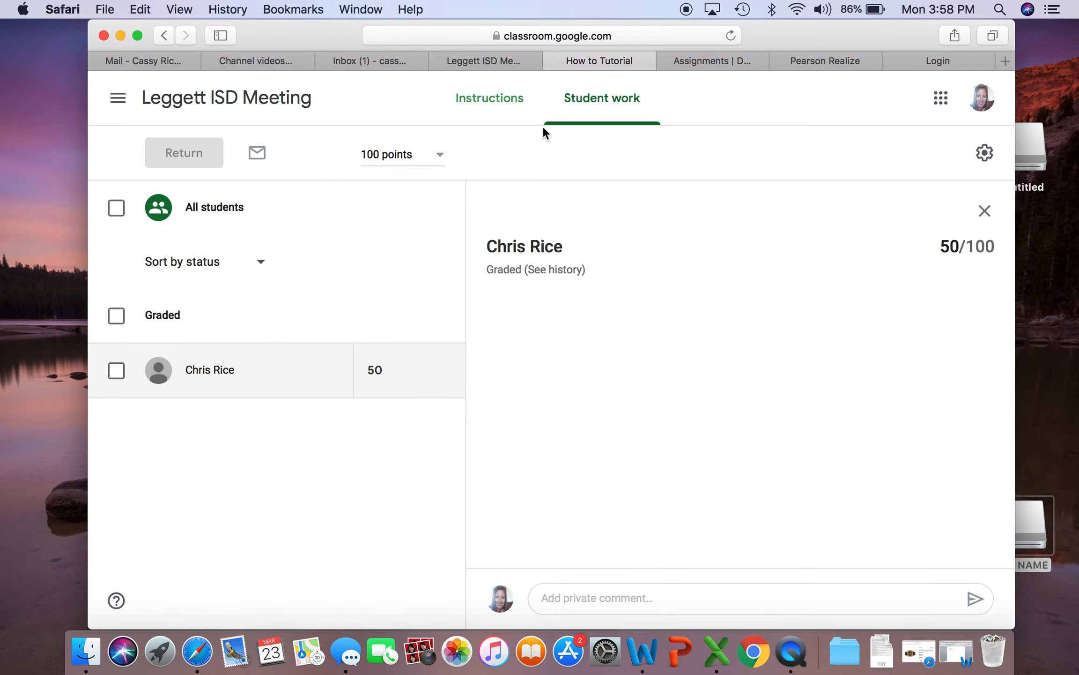
# Go back to the Leggett ISD Meeting class and view its gradebook of all assignments
pyautogui.click(501, 98)
pyautogui.click(277, 99)
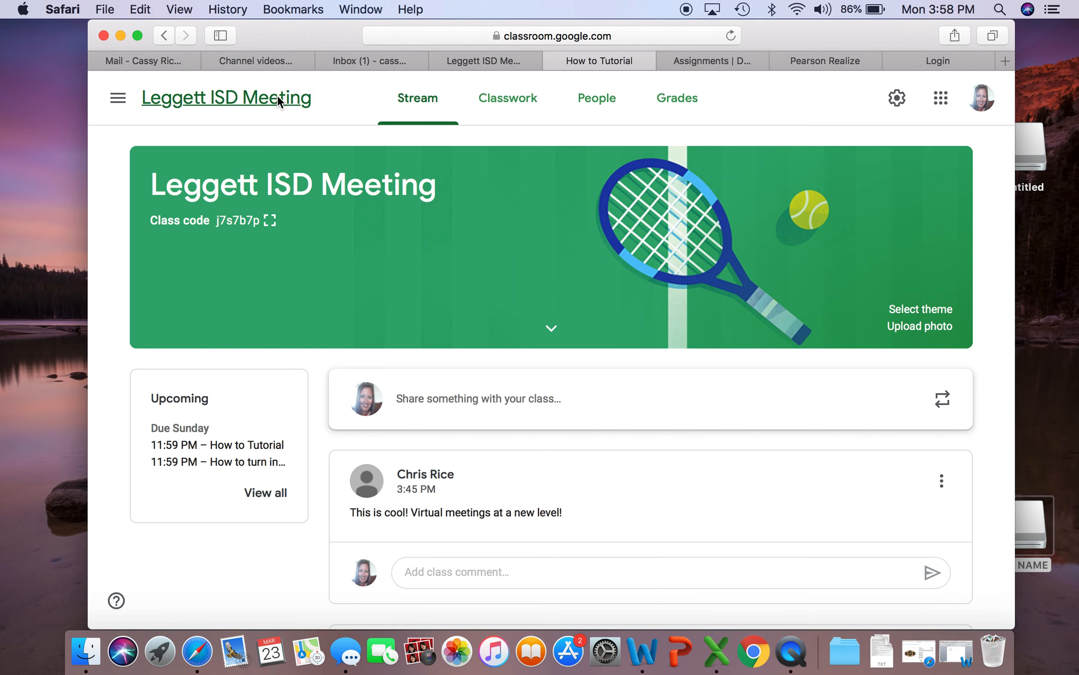
pyautogui.click(675, 102)
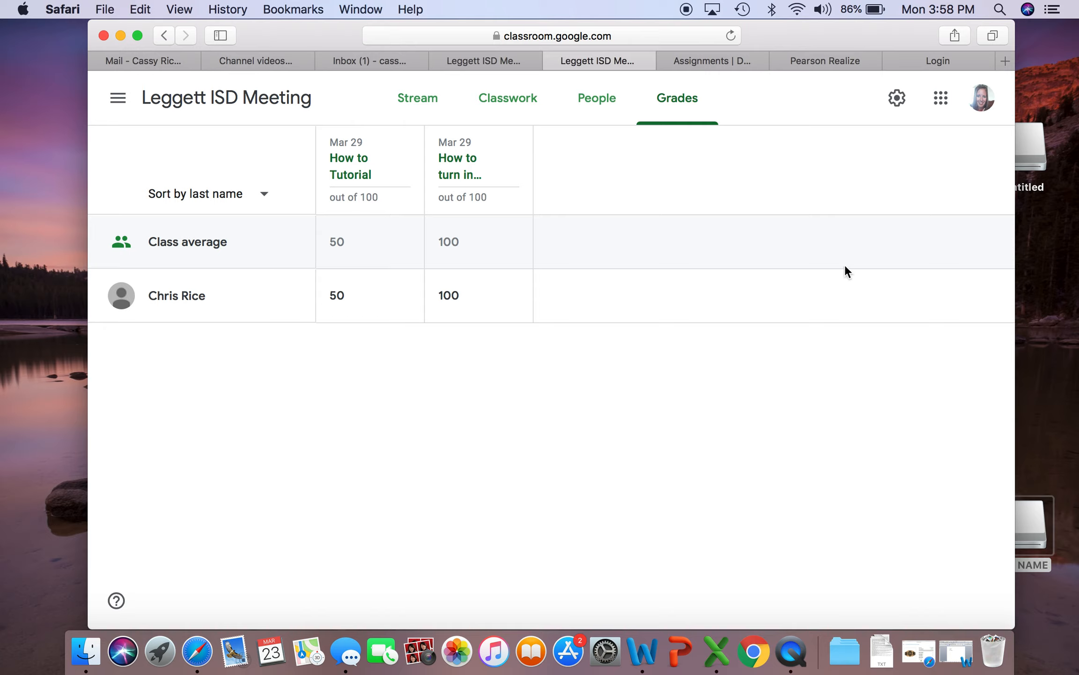
# Switch to the student's account, check the grade on Leggett ISD Meeting's How to Tutorial assignment, and close that student view
pyautogui.click(992, 106)
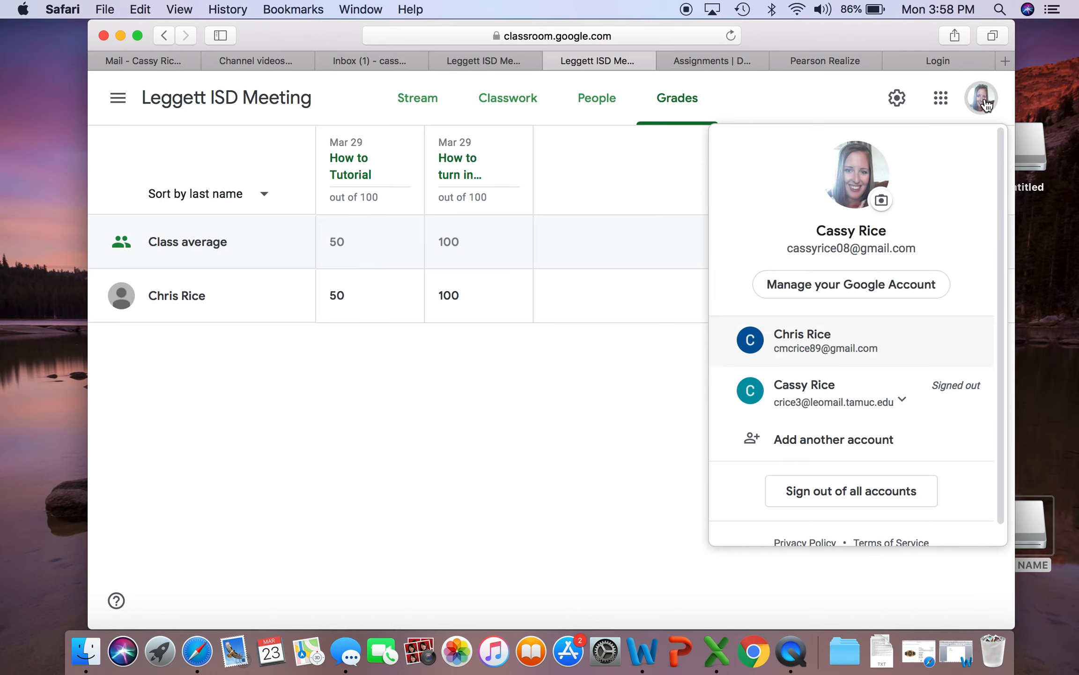
pyautogui.click(872, 356)
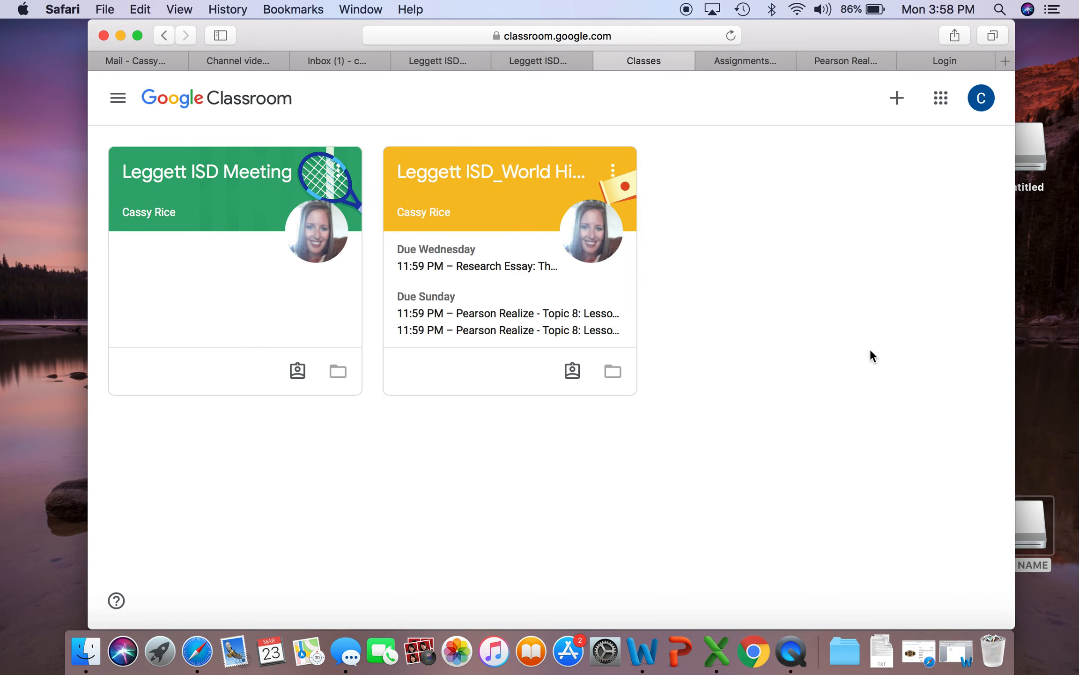
pyautogui.click(230, 201)
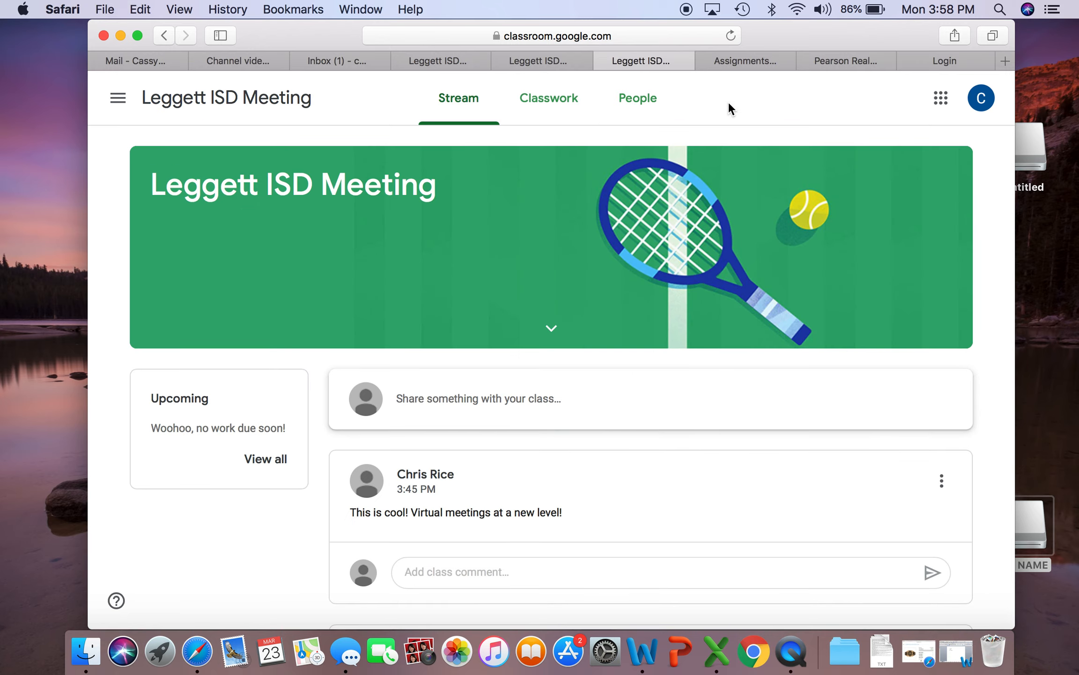
pyautogui.click(559, 108)
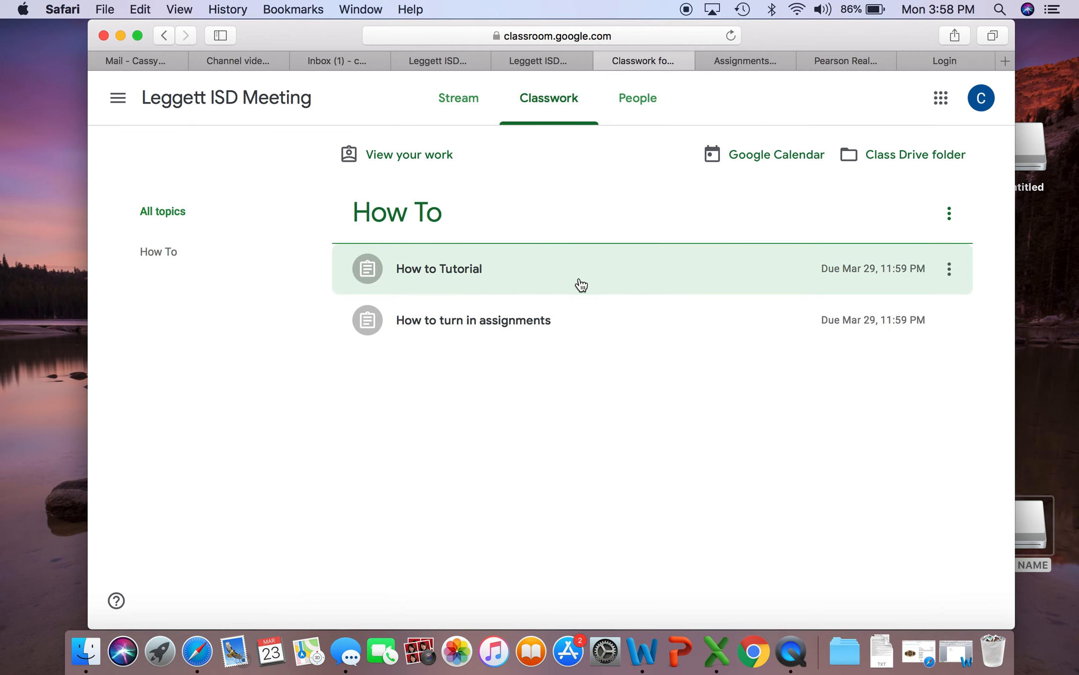
pyautogui.click(580, 283)
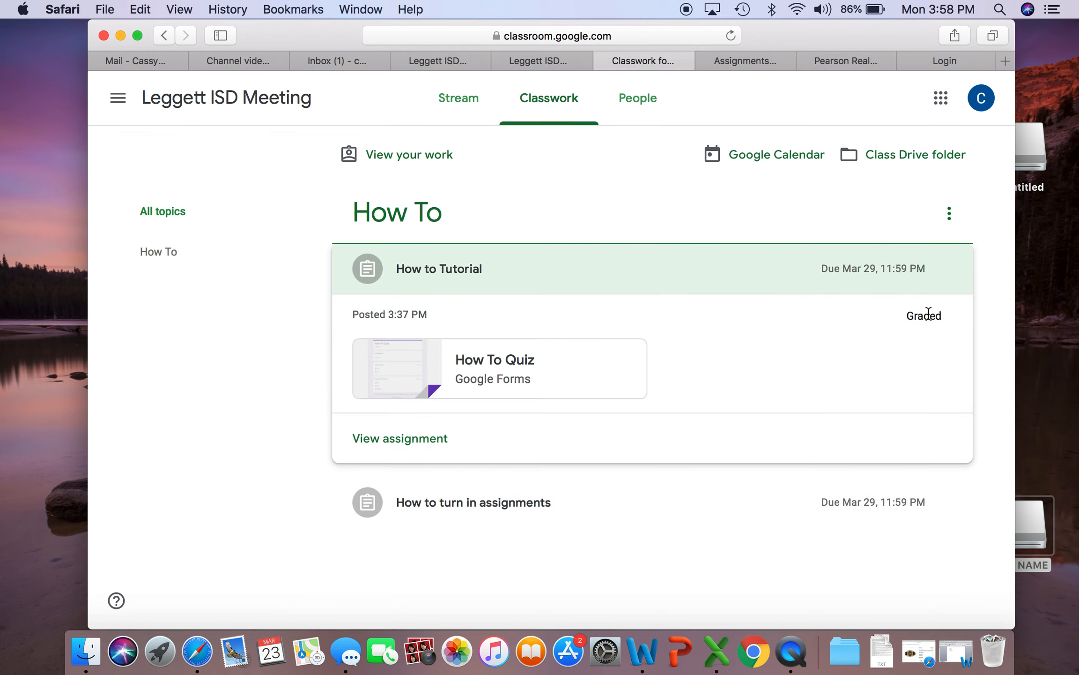
pyautogui.click(425, 449)
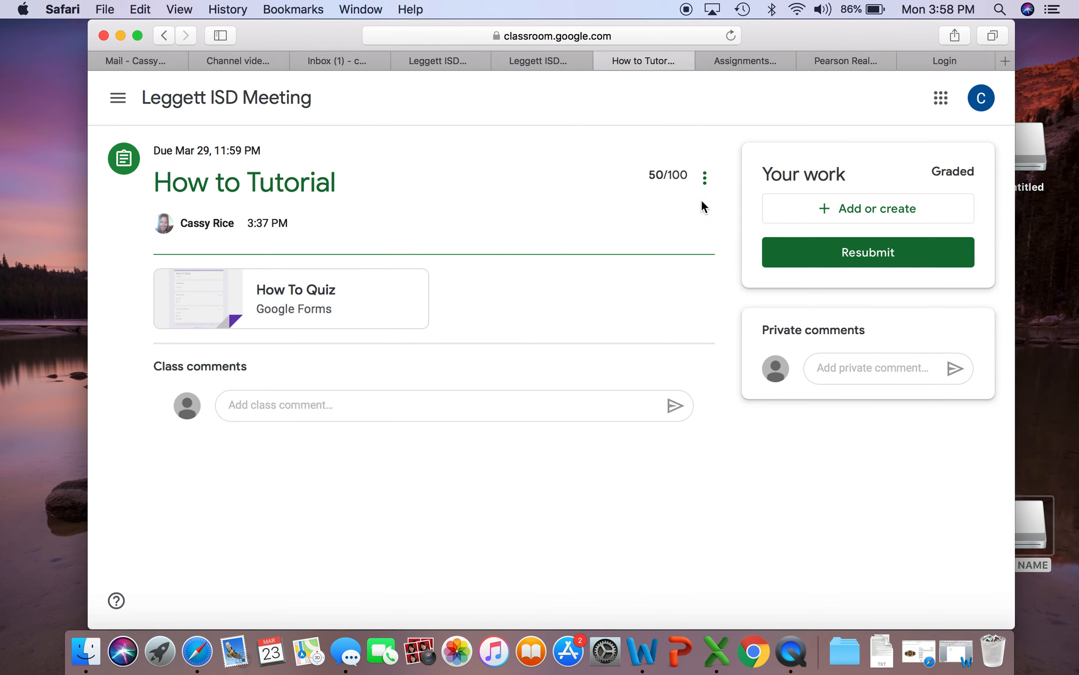
pyautogui.moveTo(646, 174); pyautogui.dragTo(688, 176)
pyautogui.click(611, 59)
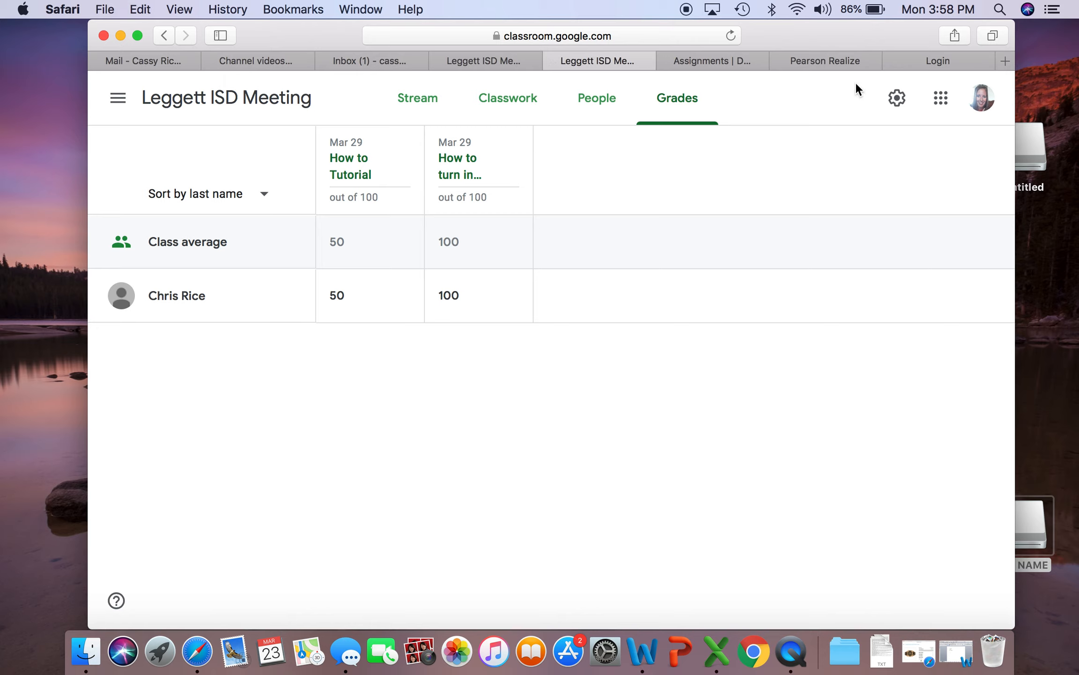
# Reopen Leggett ISD Meeting with the student's account and check the grade on the How to turn in assignments page
pyautogui.click(981, 98)
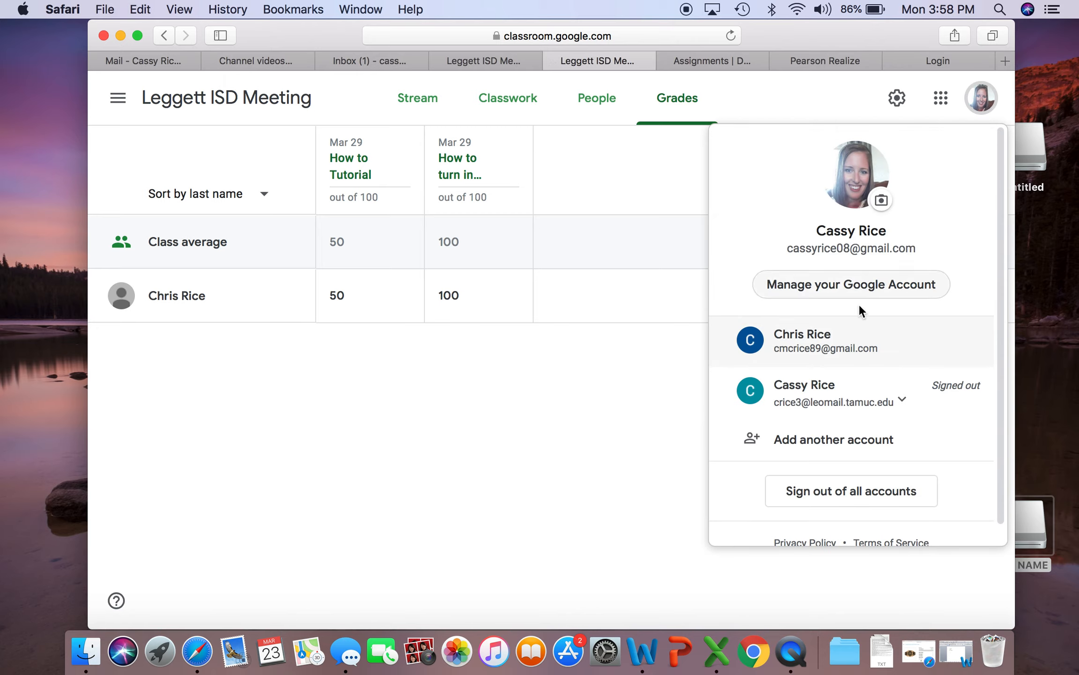
pyautogui.click(825, 341)
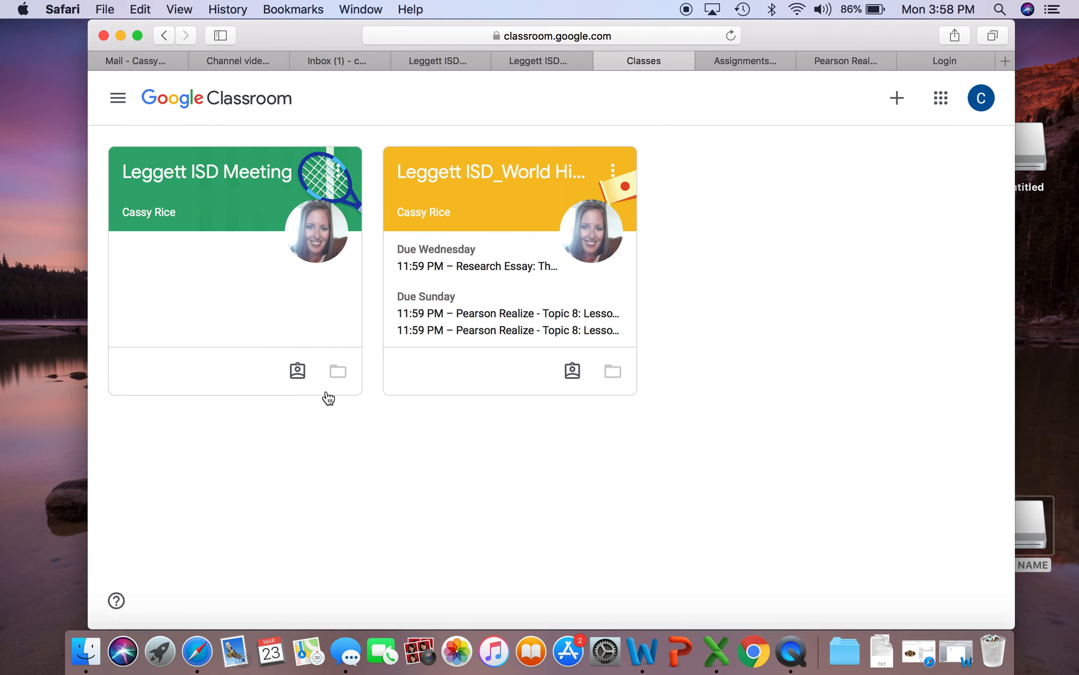
pyautogui.click(234, 196)
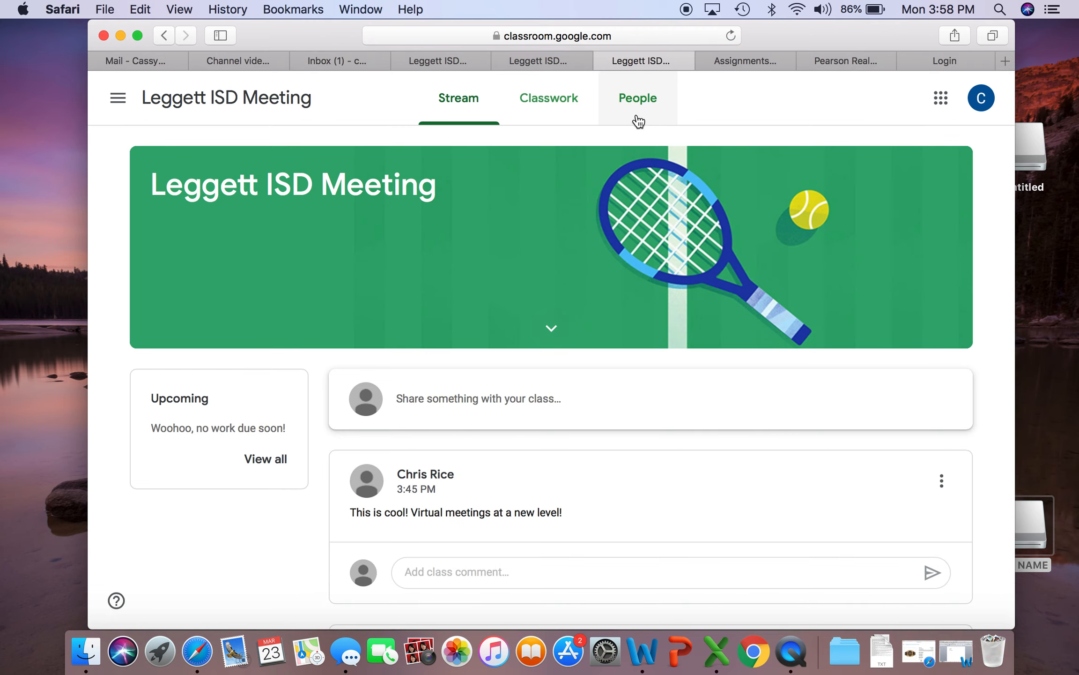
pyautogui.click(539, 108)
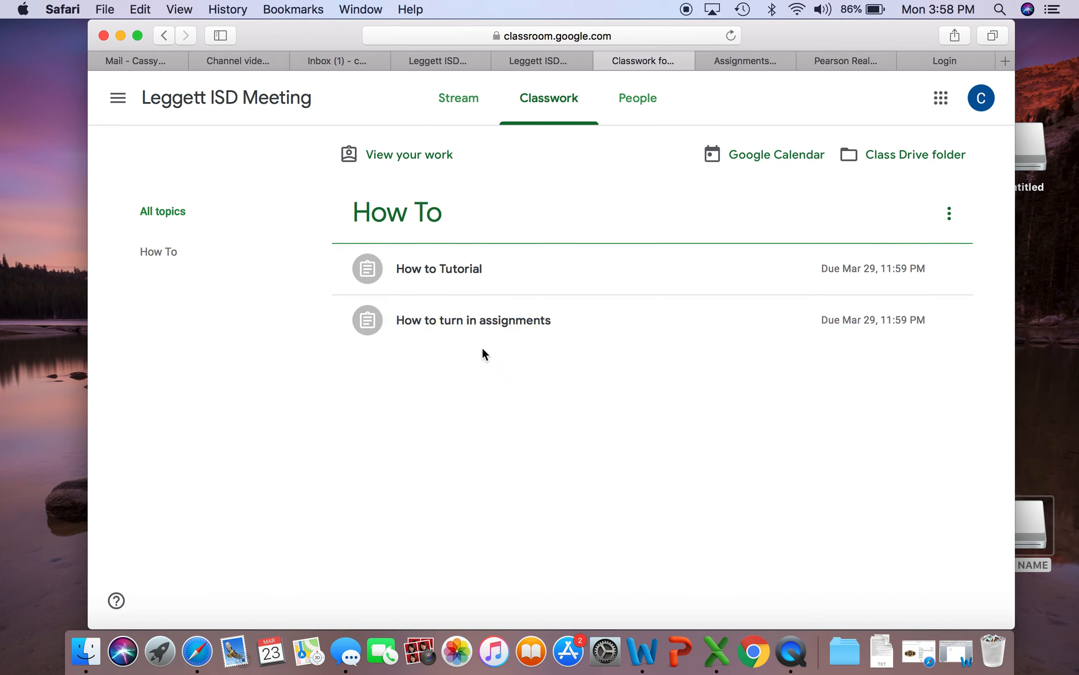
pyautogui.click(478, 322)
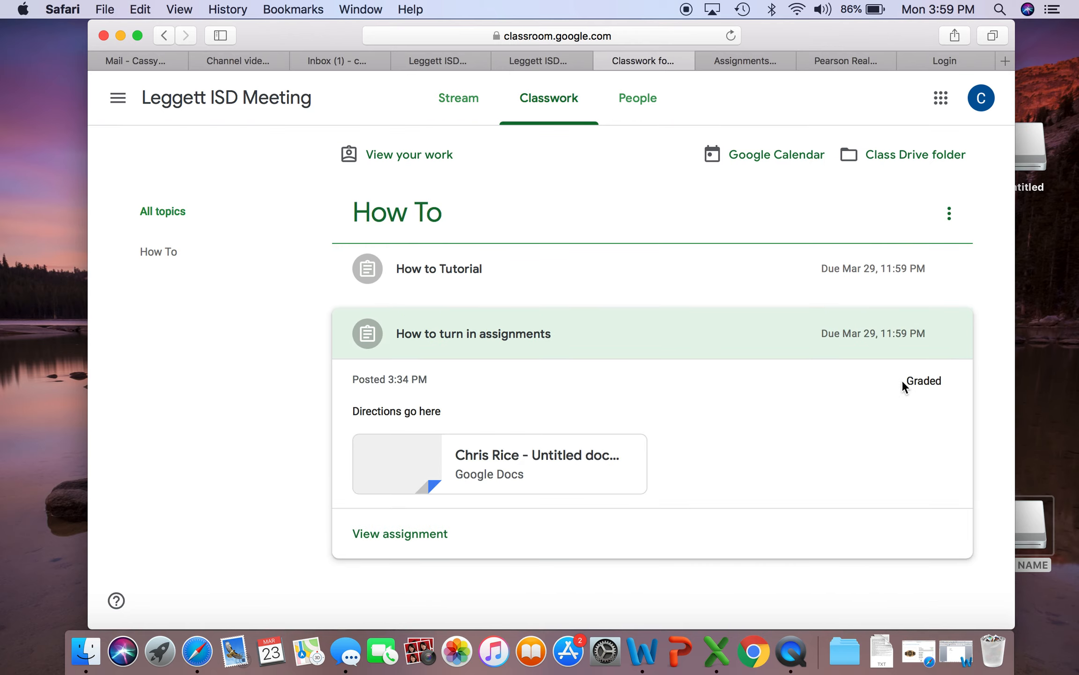
pyautogui.click(399, 534)
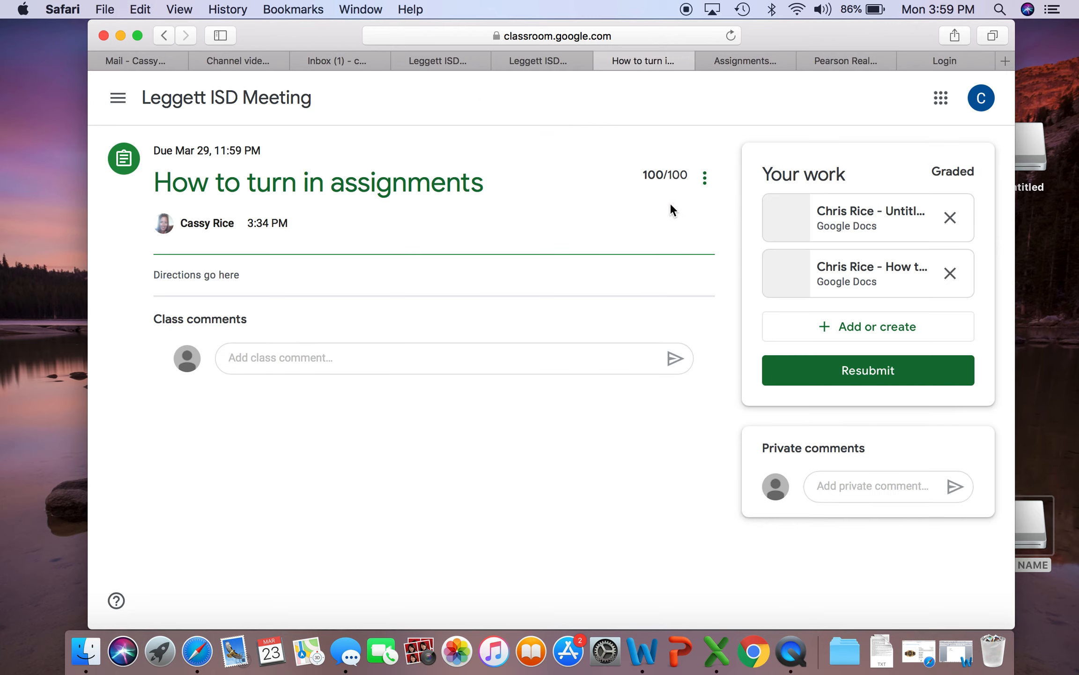
pyautogui.moveTo(640, 175); pyautogui.dragTo(682, 175)
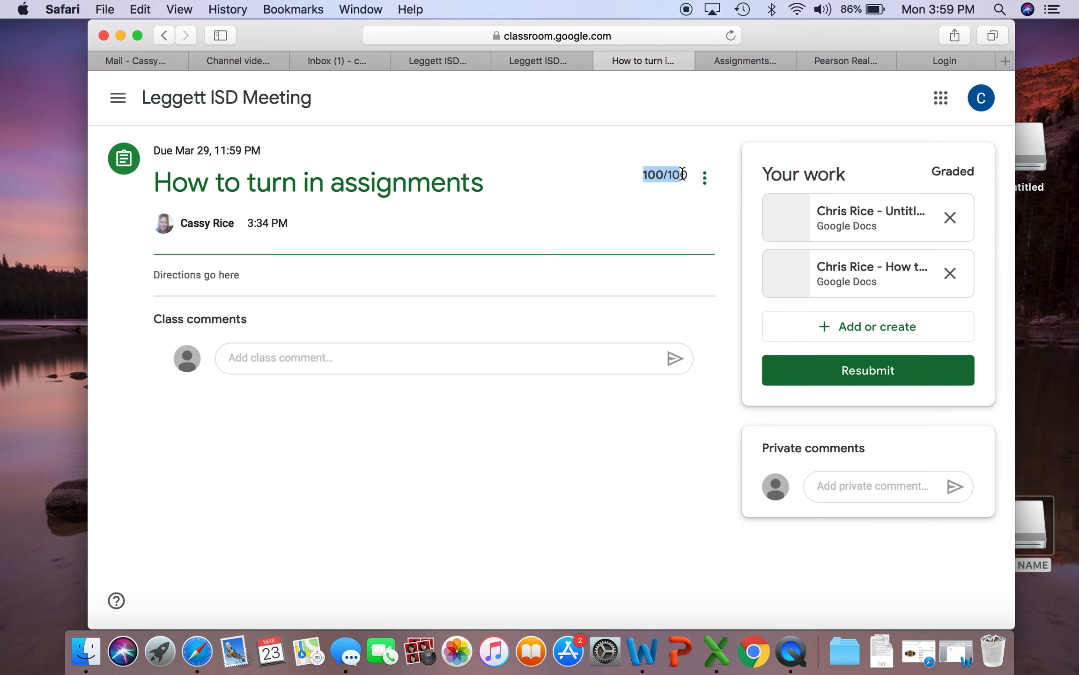